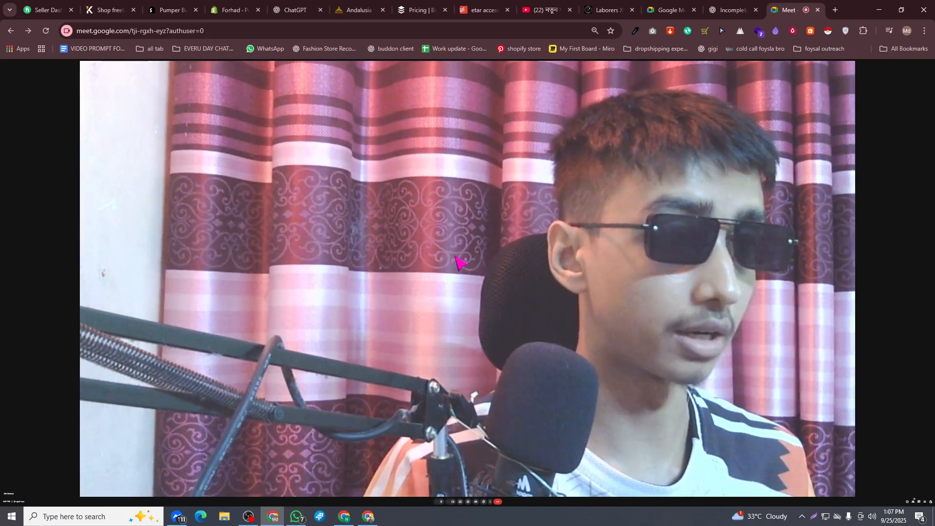
Step: Search the Shopify App Store for "Pumper Bundles Quantity Breaks" and open that app's listing
{"action": "key", "text": "ctrl+3"}
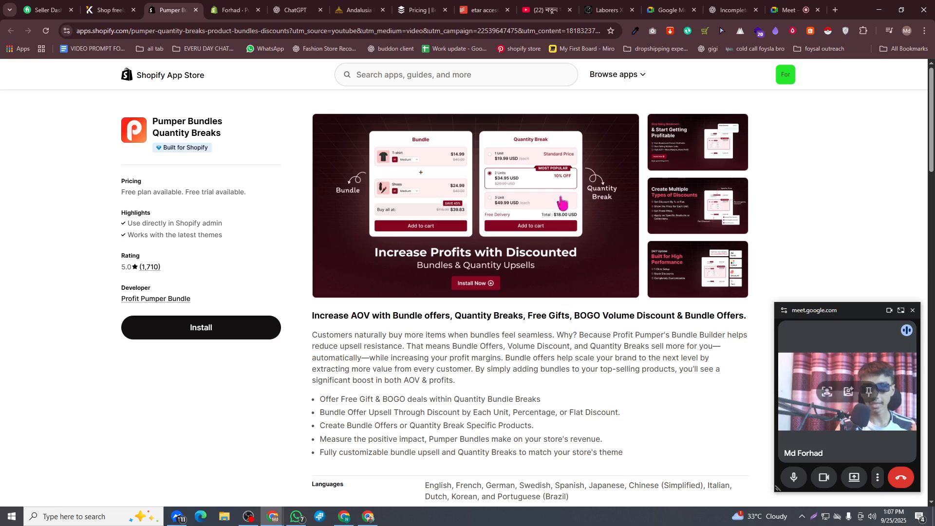
{"action": "left_click", "coordinate": [531, 214]}
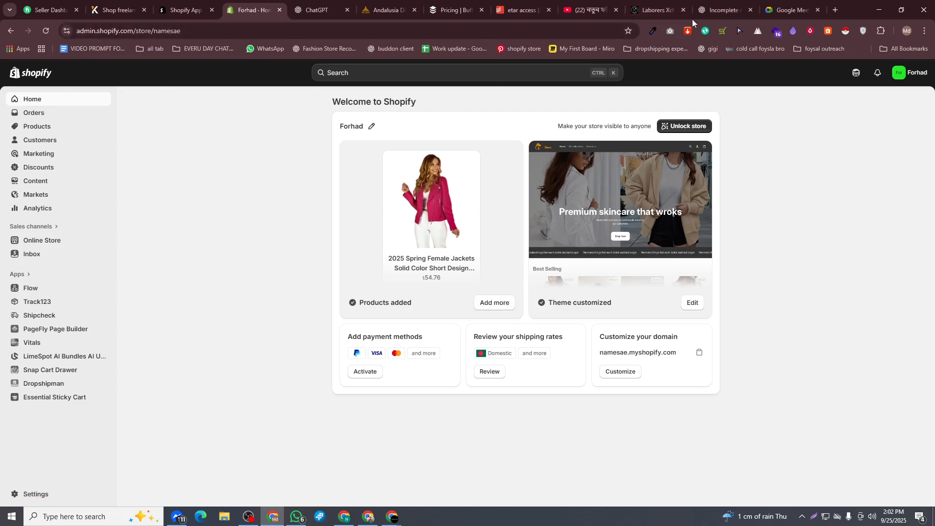
{"action": "left_click", "coordinate": [189, 7]}
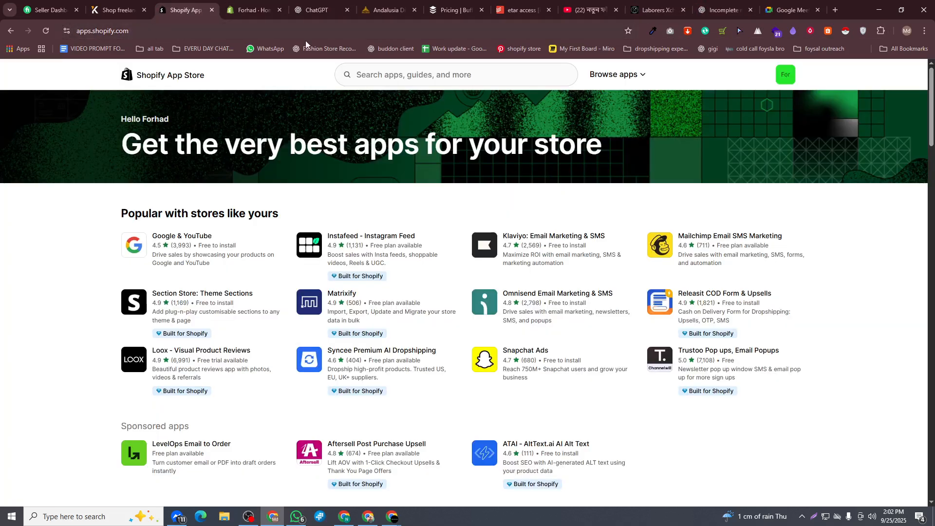
{"action": "left_click", "coordinate": [443, 76]}
{"action": "type", "text": "Pumper Bundles Quantity Breaks"}
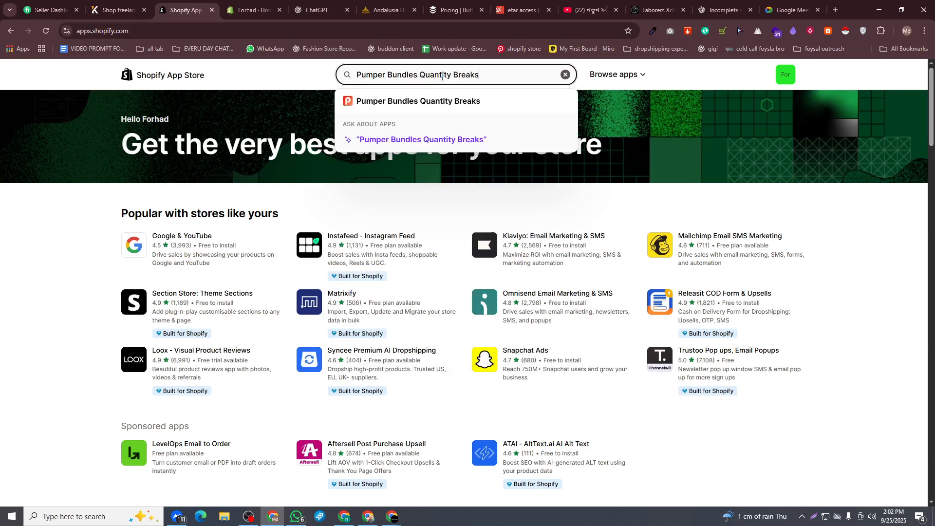
{"action": "key", "text": "Return"}
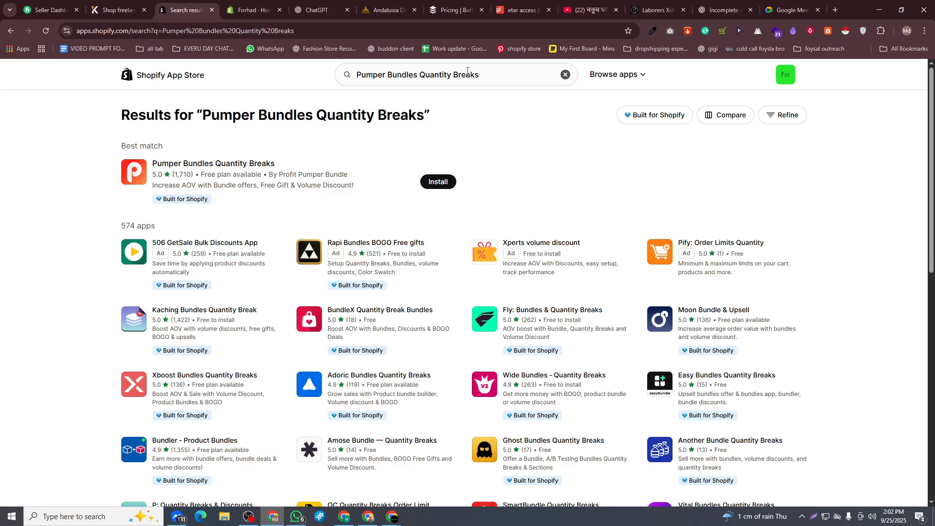
{"action": "scroll", "coordinate": [203, 148], "scroll_direction": "down", "scroll_amount": 1}
{"action": "left_click", "coordinate": [176, 129]}
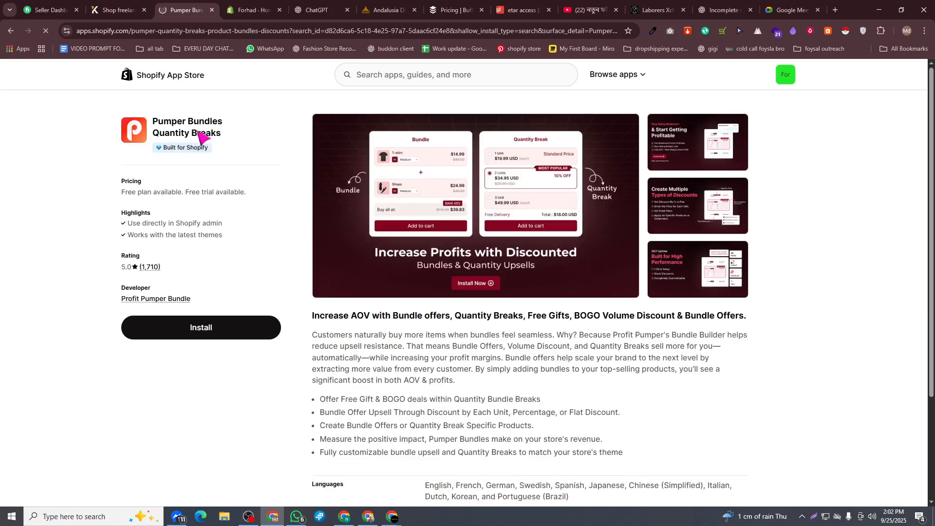
Step: Look through the Pumper Bundles listing and install the app on the store
{"action": "scroll", "coordinate": [243, 183], "scroll_direction": "down", "scroll_amount": 15}
{"action": "scroll", "coordinate": [137, 335], "scroll_direction": "down", "scroll_amount": 4}
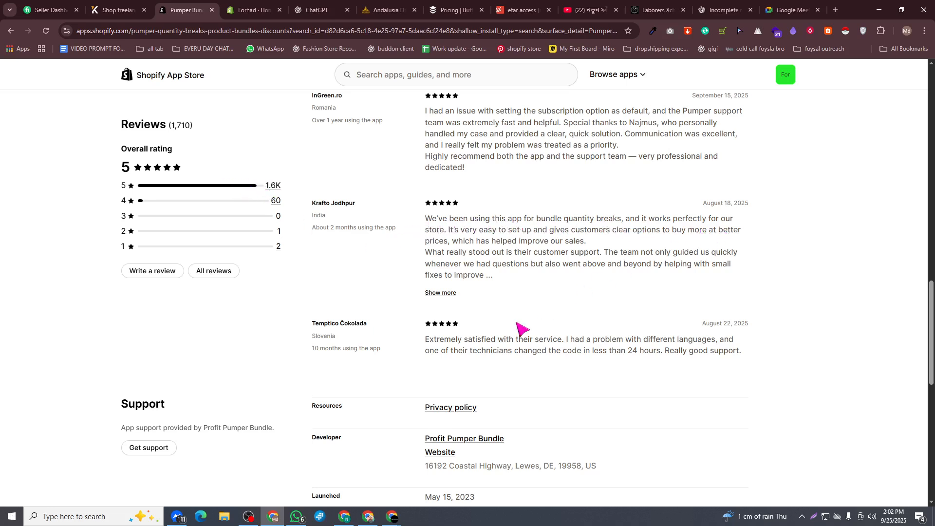
{"action": "scroll", "coordinate": [487, 277], "scroll_direction": "down", "scroll_amount": 5}
{"action": "scroll", "coordinate": [582, 260], "scroll_direction": "down", "scroll_amount": 3}
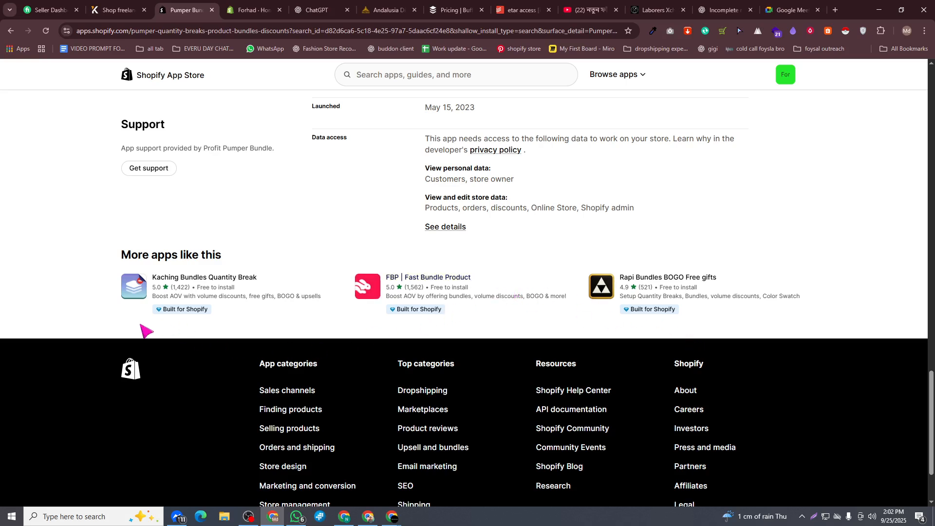
{"action": "scroll", "coordinate": [487, 321], "scroll_direction": "up", "scroll_amount": 15}
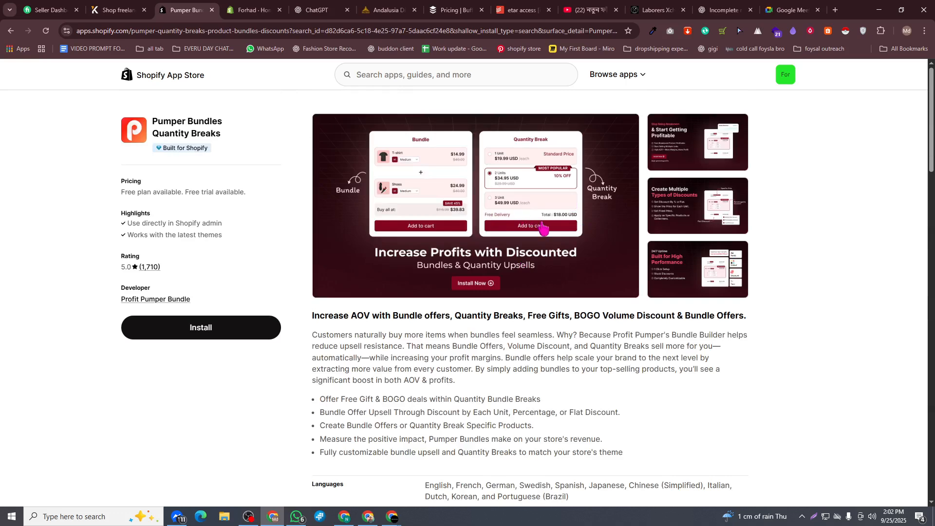
{"action": "left_click", "coordinate": [251, 336]}
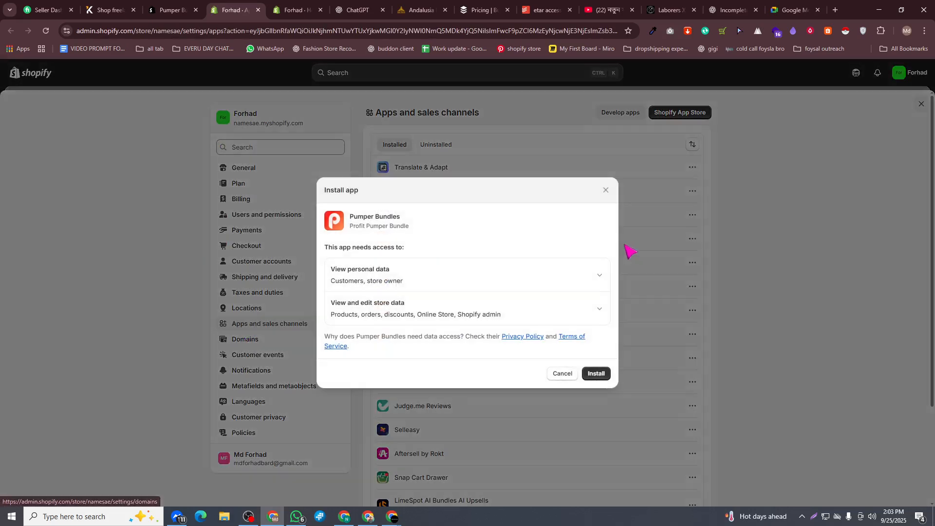
{"action": "left_click", "coordinate": [596, 374]}
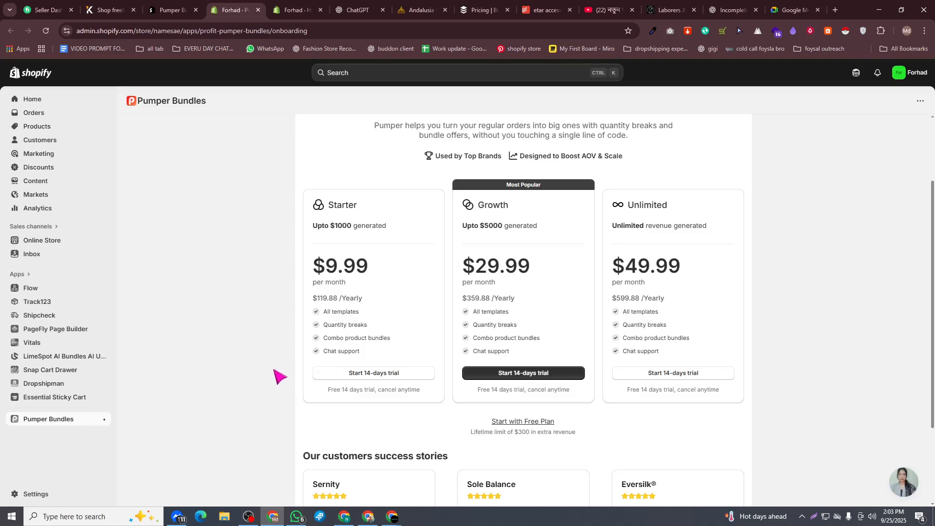
Step: Start Pumper Bundles on the free plan and create a new Quantity Break offer
{"action": "left_click", "coordinate": [523, 421]}
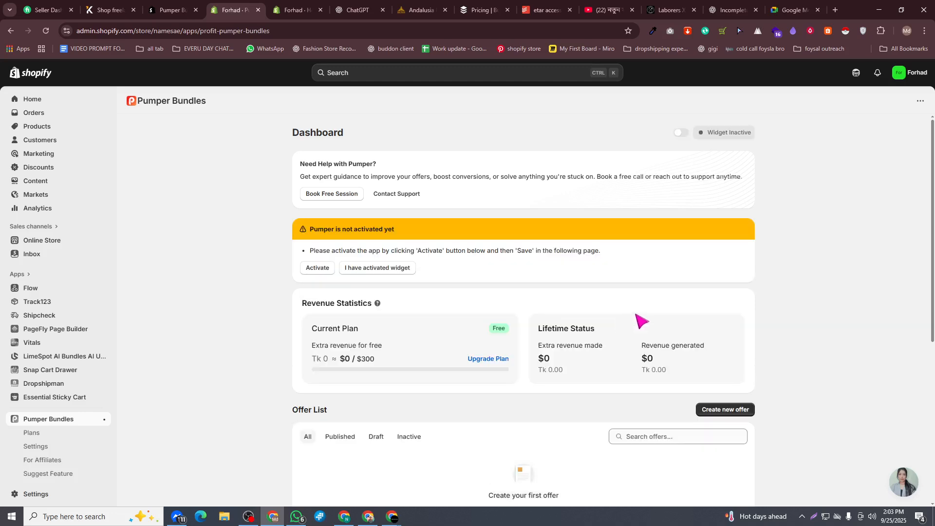
{"action": "left_click", "coordinate": [713, 414]}
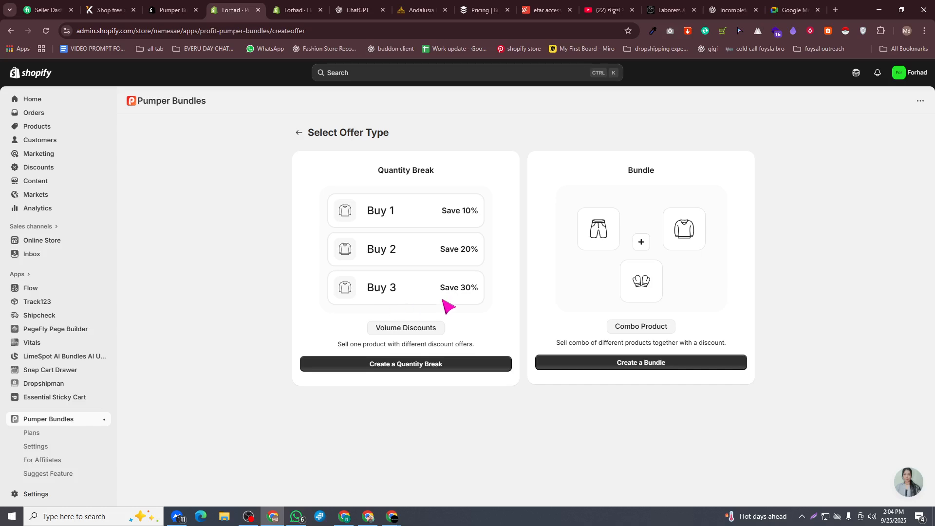
{"action": "left_click", "coordinate": [413, 366]}
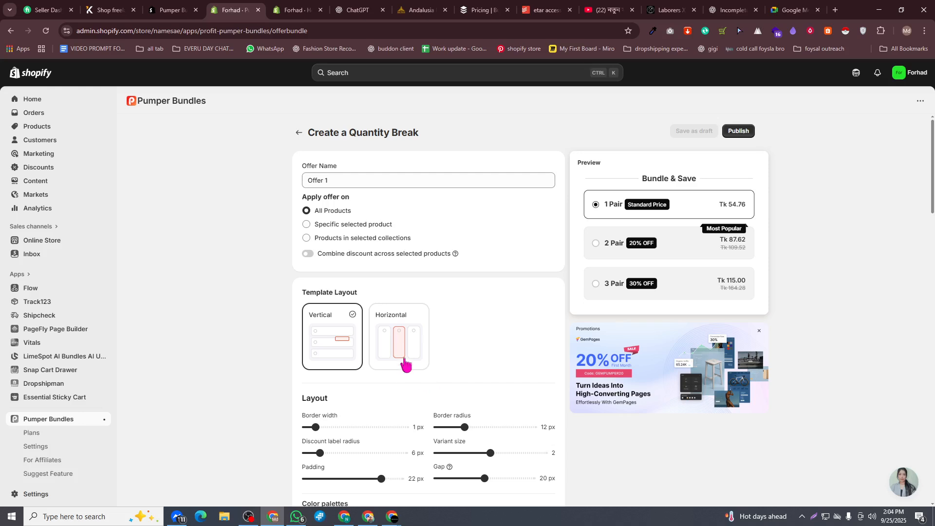
Step: Apply the black-and-red color palette to the vertical offer layout and select the 2 Pair option in the preview
{"action": "scroll", "coordinate": [404, 366], "scroll_direction": "down", "scroll_amount": 3}
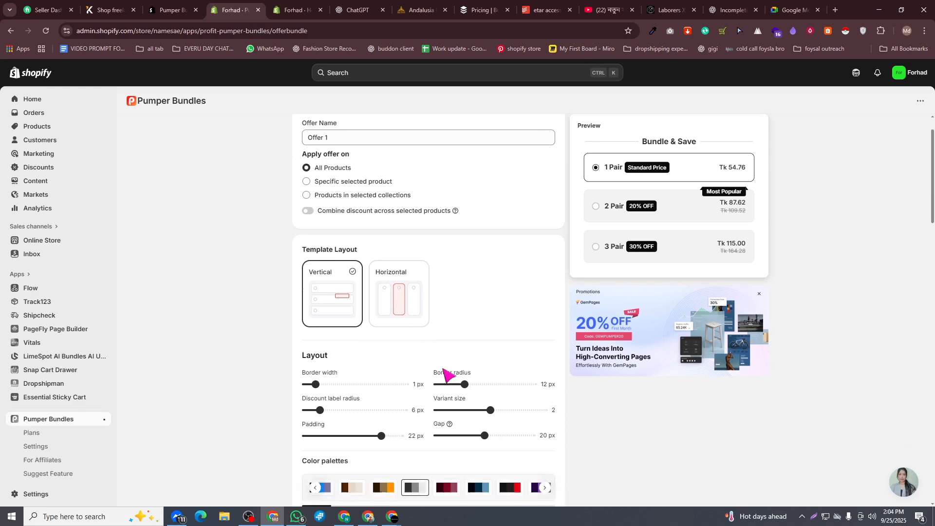
{"action": "scroll", "coordinate": [416, 367], "scroll_direction": "up", "scroll_amount": 1}
{"action": "scroll", "coordinate": [416, 370], "scroll_direction": "down", "scroll_amount": 1}
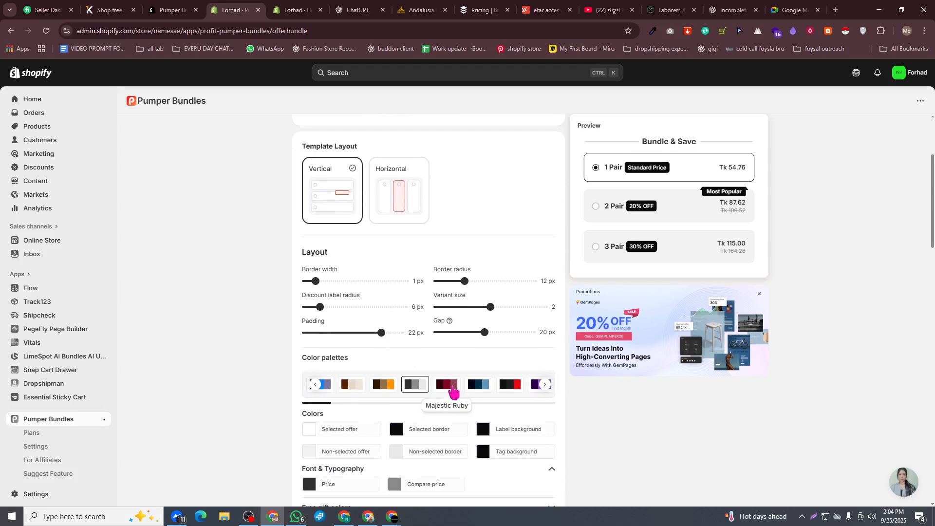
{"action": "left_click", "coordinate": [475, 388]}
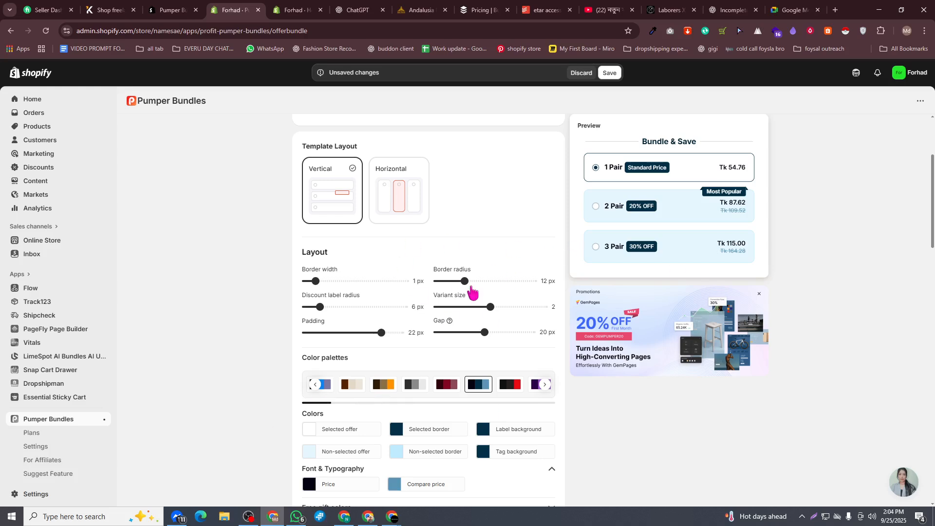
{"action": "scroll", "coordinate": [506, 341], "scroll_direction": "down", "scroll_amount": 1}
{"action": "left_click", "coordinate": [504, 341]}
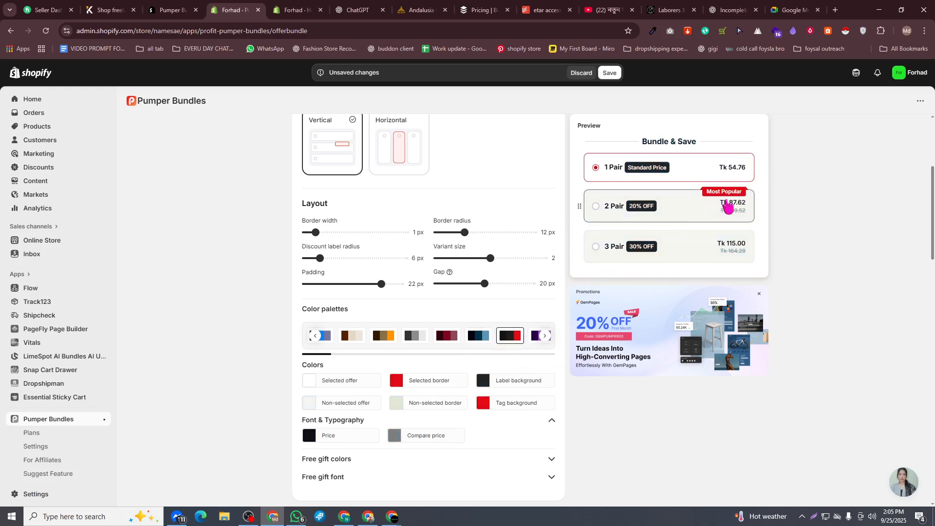
{"action": "left_click", "coordinate": [609, 209]}
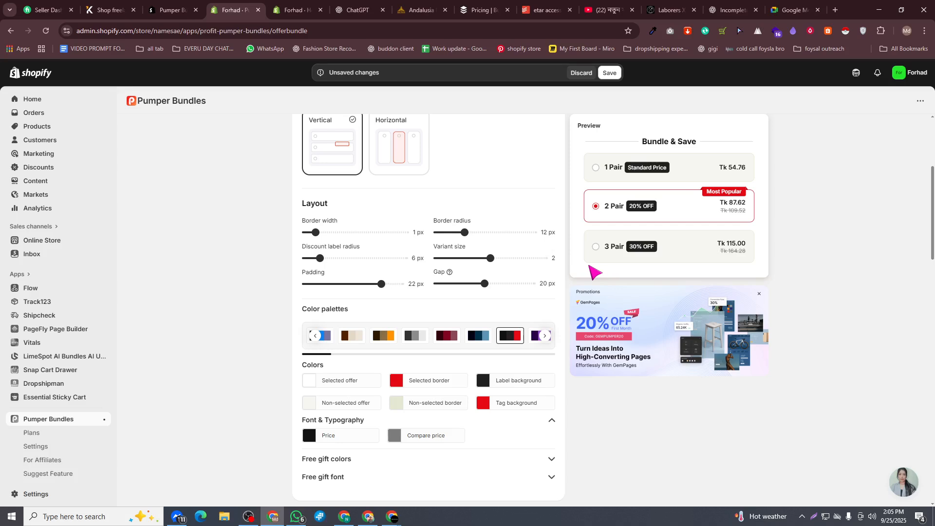
Step: Review the Tier 1 settings, covering its quantity, discount label color, offer title and the image and free gift add-ons
{"action": "scroll", "coordinate": [609, 271], "scroll_direction": "up", "scroll_amount": 2}
{"action": "scroll", "coordinate": [494, 277], "scroll_direction": "down", "scroll_amount": 9}
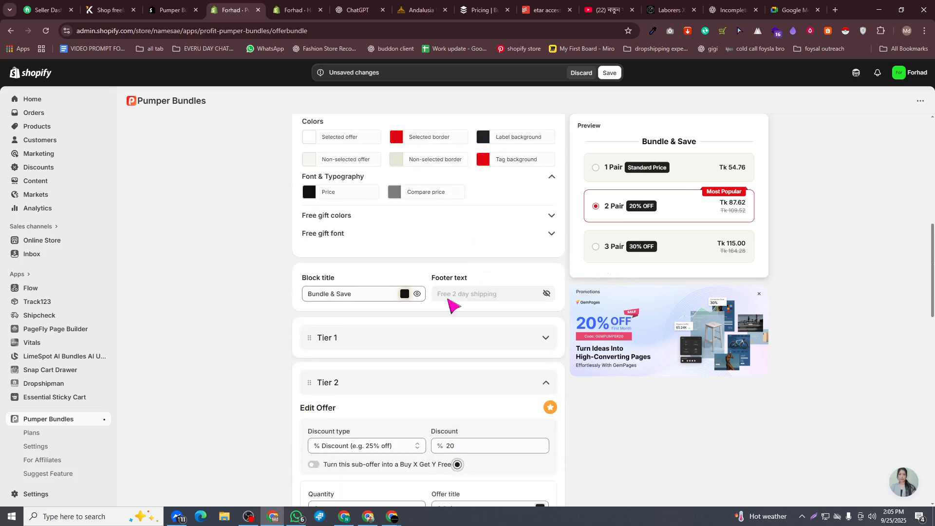
{"action": "left_click", "coordinate": [350, 244]}
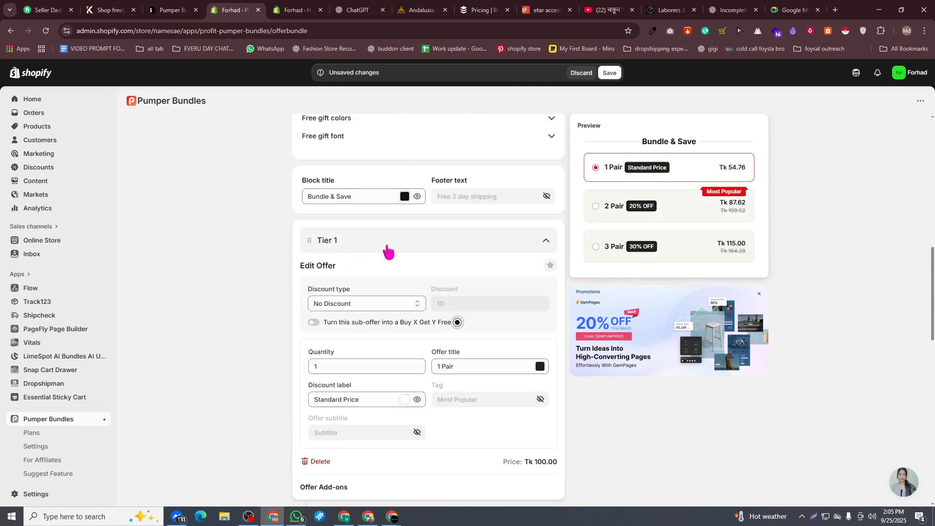
{"action": "double_click", "coordinate": [315, 366]}
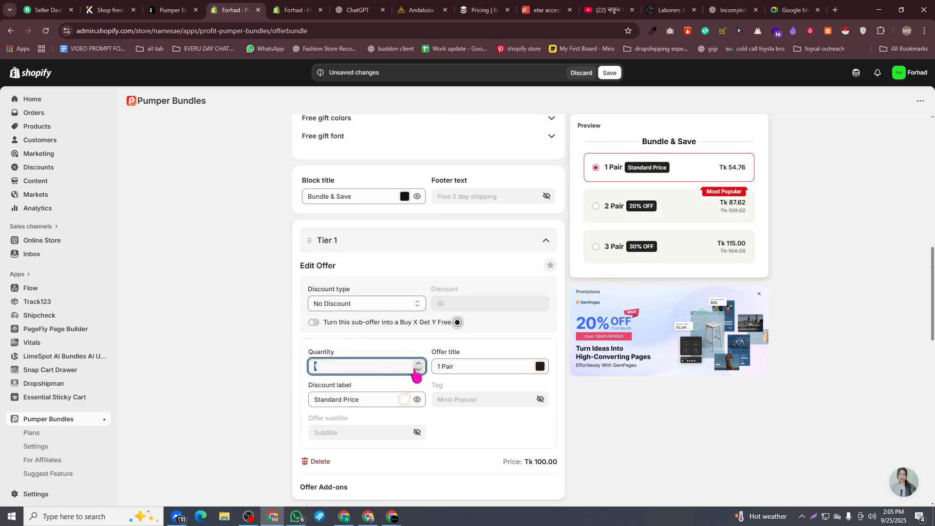
{"action": "left_click", "coordinate": [419, 364]}
{"action": "left_click", "coordinate": [418, 369]}
{"action": "scroll", "coordinate": [439, 373], "scroll_direction": "down", "scroll_amount": 1}
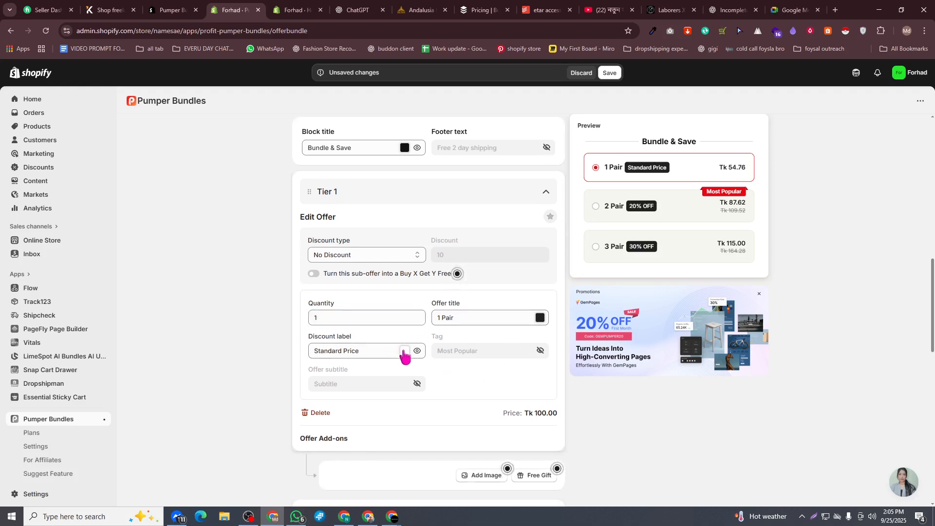
{"action": "left_click", "coordinate": [405, 352]}
{"action": "mouse_move", "coordinate": [319, 194]}
{"action": "left_mouse_down"}
{"action": "mouse_move", "coordinate": [351, 200]}
{"action": "mouse_move", "coordinate": [310, 111]}
{"action": "mouse_move", "coordinate": [427, 203]}
{"action": "mouse_move", "coordinate": [345, 184]}
{"action": "left_mouse_up"}
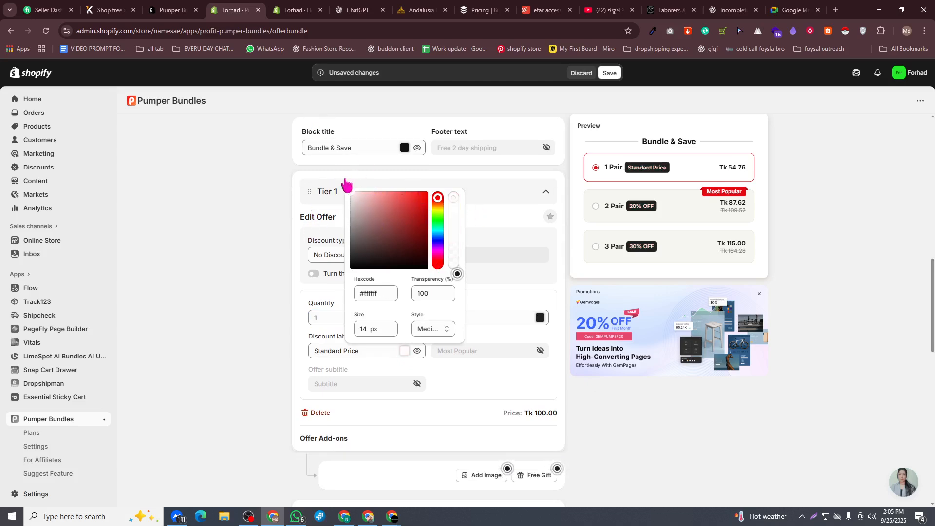
{"action": "left_click", "coordinate": [349, 185]}
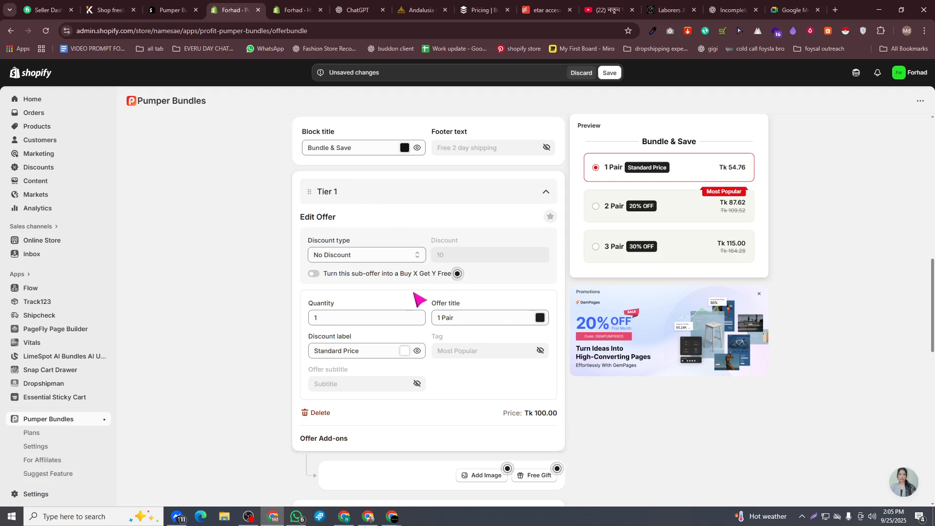
{"action": "left_click", "coordinate": [446, 318]}
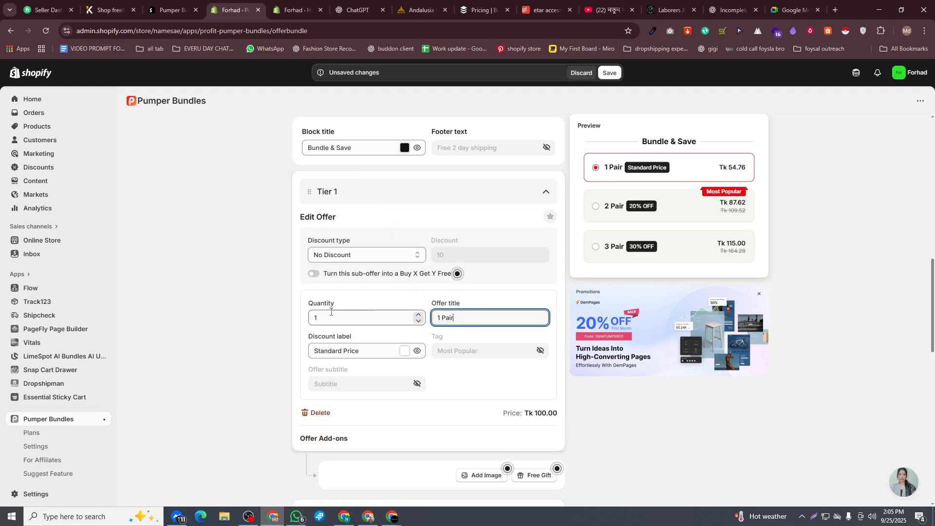
{"action": "scroll", "coordinate": [399, 297], "scroll_direction": "down", "scroll_amount": 2}
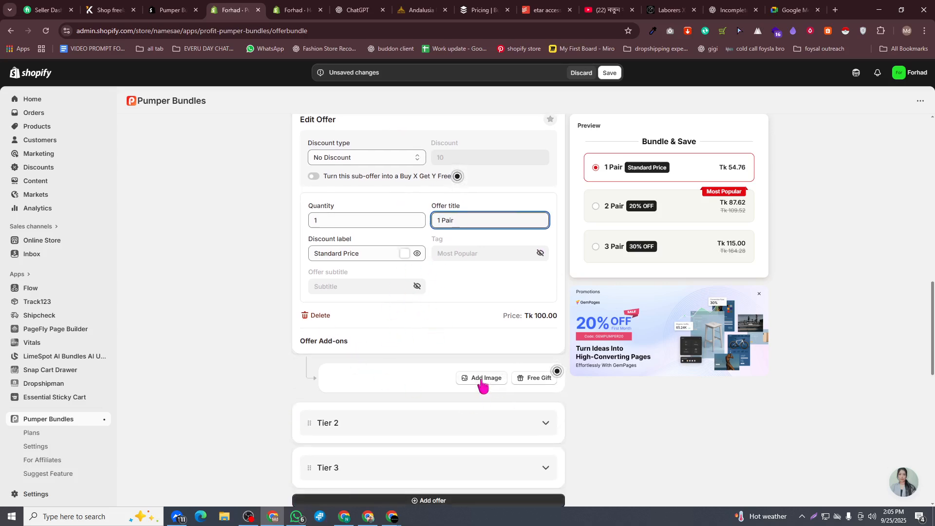
{"action": "mouse_move", "coordinate": [534, 383]}
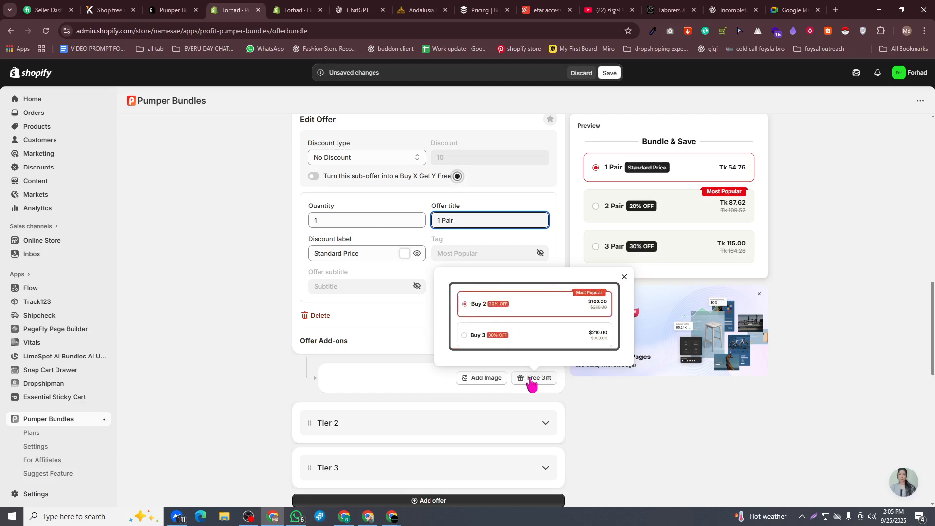
{"action": "scroll", "coordinate": [427, 359], "scroll_direction": "down", "scroll_amount": 2}
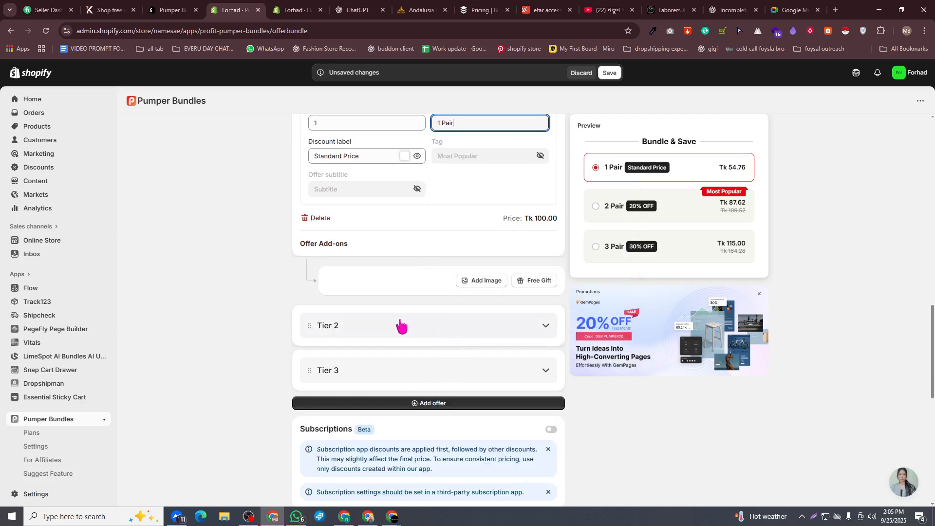
Step: Expand Tier 2 and set its offer title to "Buy 2"
{"action": "left_click", "coordinate": [401, 323]}
{"action": "scroll", "coordinate": [409, 307], "scroll_direction": "up", "scroll_amount": 3}
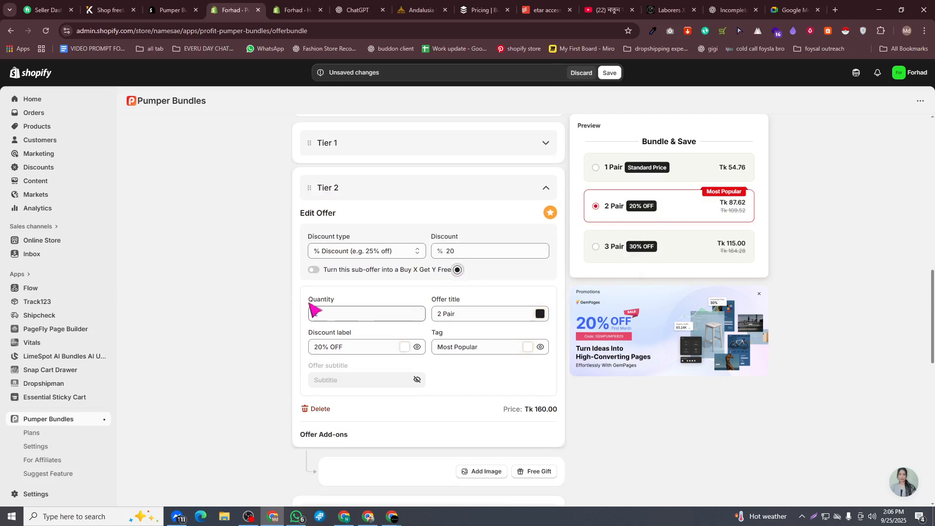
{"action": "left_click", "coordinate": [460, 316]}
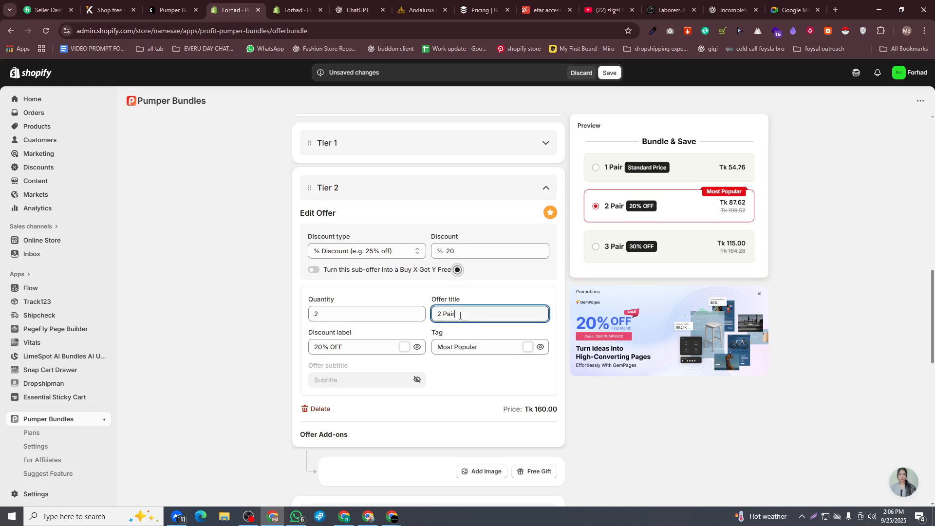
{"action": "triple_click", "coordinate": [440, 314]}
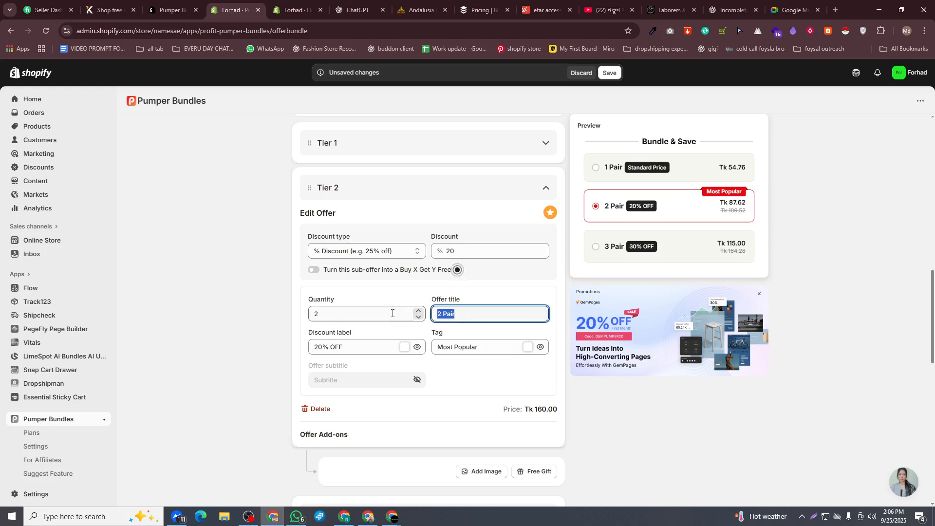
{"action": "type", "text": "Buy 2"}
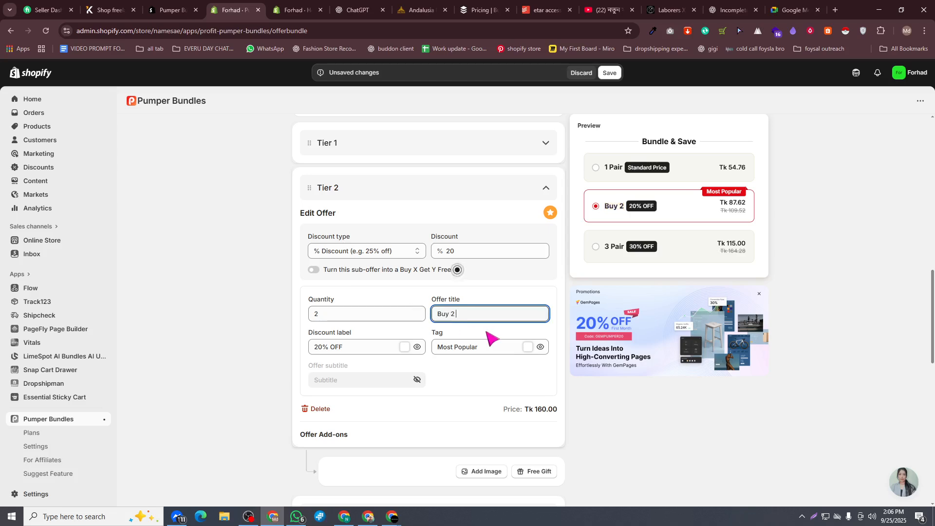
Step: Set Tier 2's discount label to "30% OFF" and select the text of its tag
{"action": "left_click", "coordinate": [363, 350]}
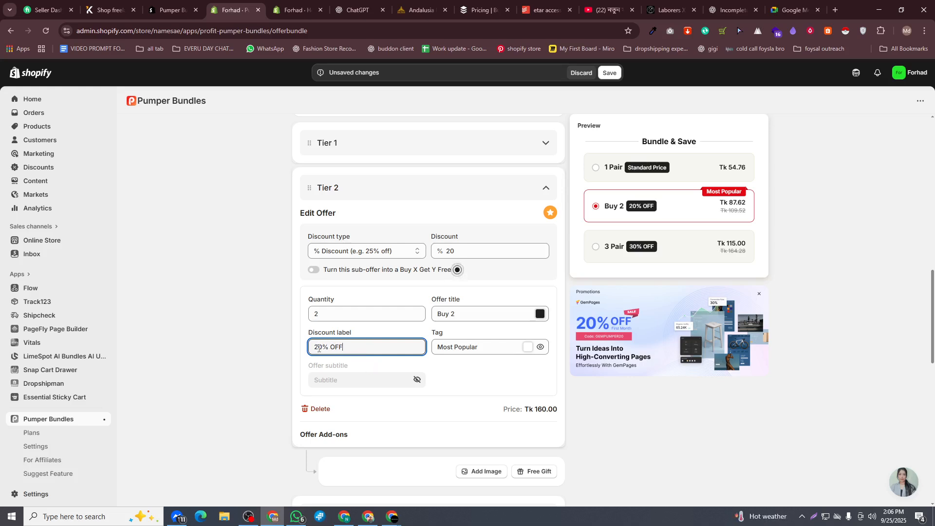
{"action": "key", "text": "BackSpace"}
{"action": "type", "text": "3"}
{"action": "left_click", "coordinate": [359, 333]}
{"action": "left_click", "coordinate": [443, 353]}
{"action": "key", "text": "ctrl+a"}
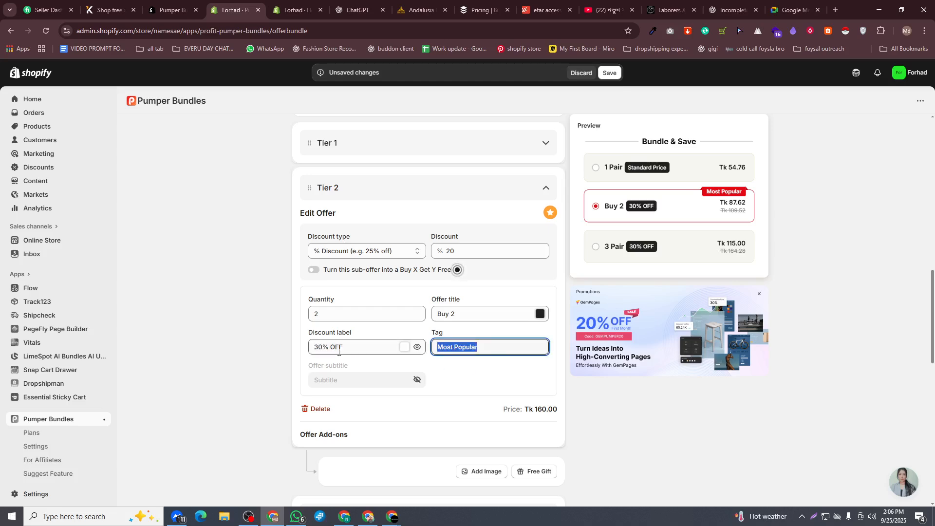
Step: Replace the text of Tier 2's tag with "Tranding"
{"action": "type", "text": "Tra"}
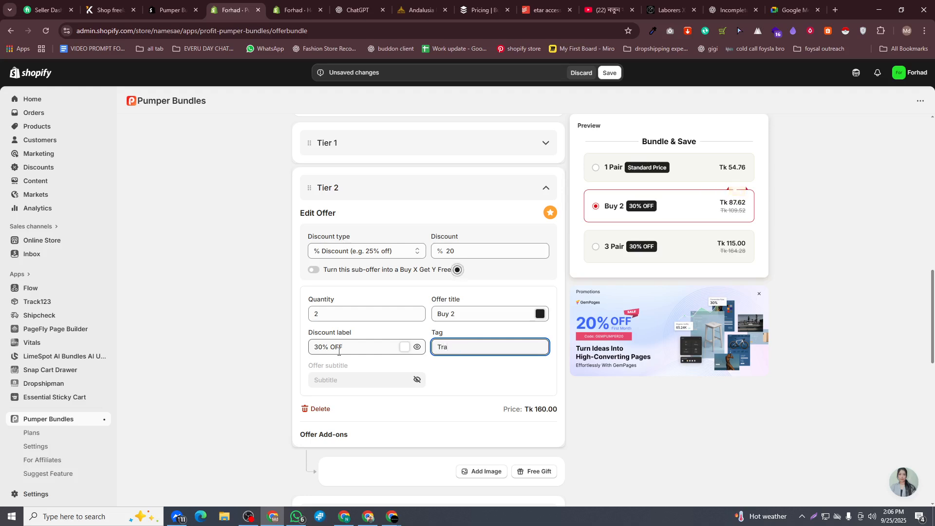
{"action": "type", "text": "nding"}
{"action": "left_click", "coordinate": [452, 357]}
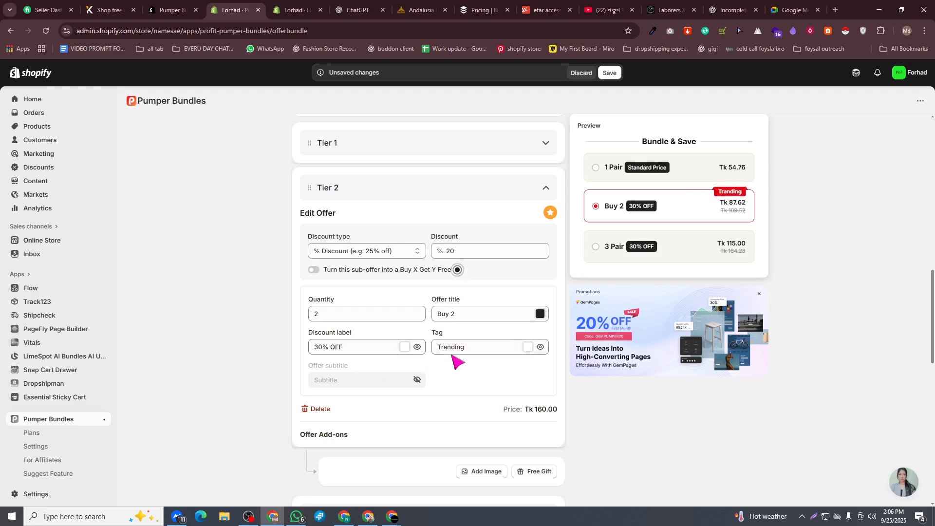
Step: Correct the misspelled Tier 2 tag to "Trending" using the browser's spelling suggestion
{"action": "double_click", "coordinate": [449, 347]}
{"action": "right_click", "coordinate": [449, 347]}
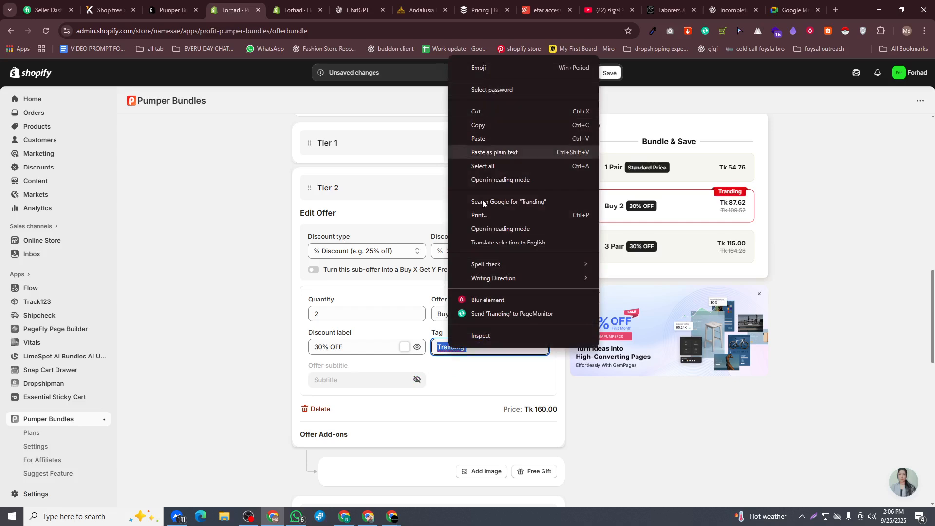
{"action": "left_click", "coordinate": [455, 359]}
{"action": "left_click", "coordinate": [448, 347]}
{"action": "double_click", "coordinate": [449, 347]}
{"action": "right_click", "coordinate": [449, 348]}
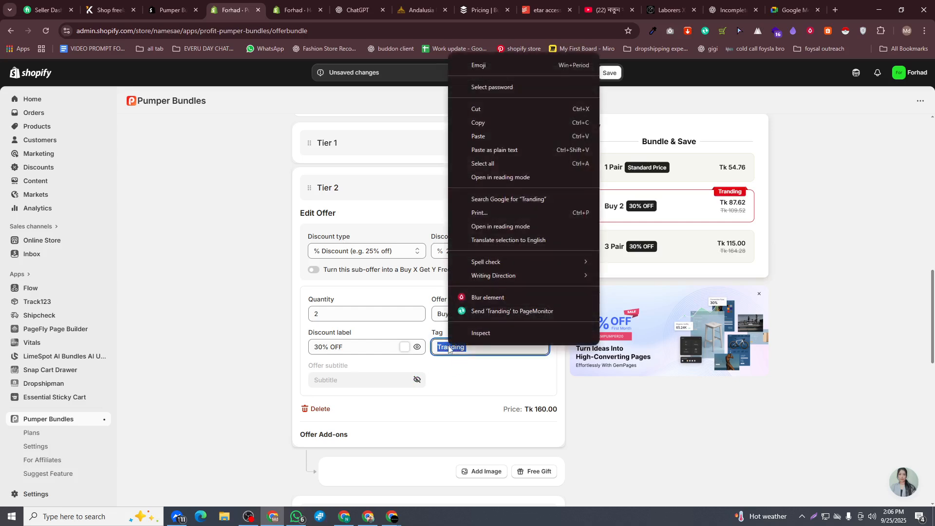
{"action": "left_click", "coordinate": [440, 350]}
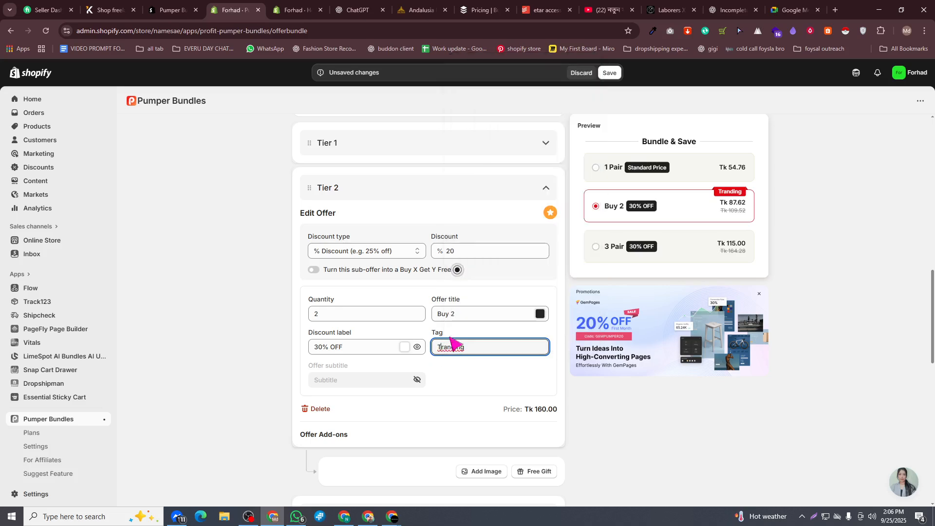
{"action": "double_click", "coordinate": [450, 348]}
{"action": "right_click", "coordinate": [450, 347]}
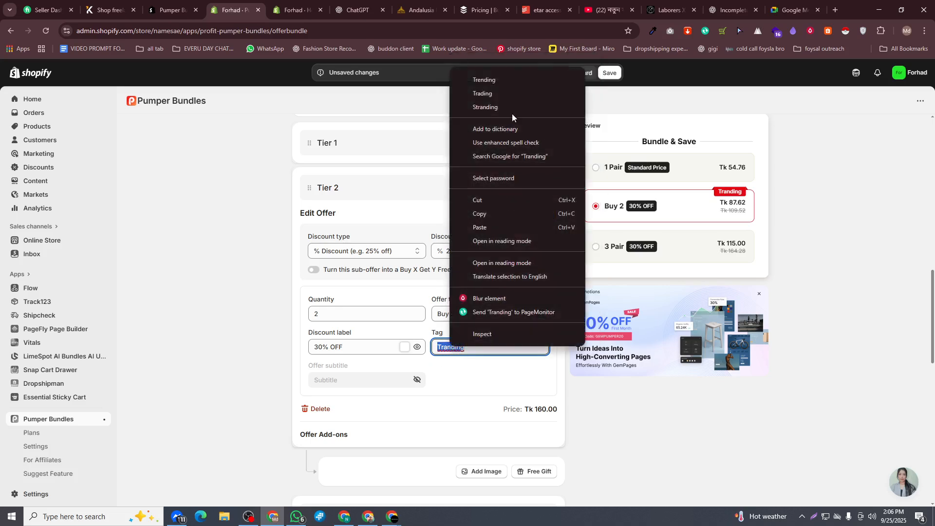
{"action": "left_click", "coordinate": [483, 79]}
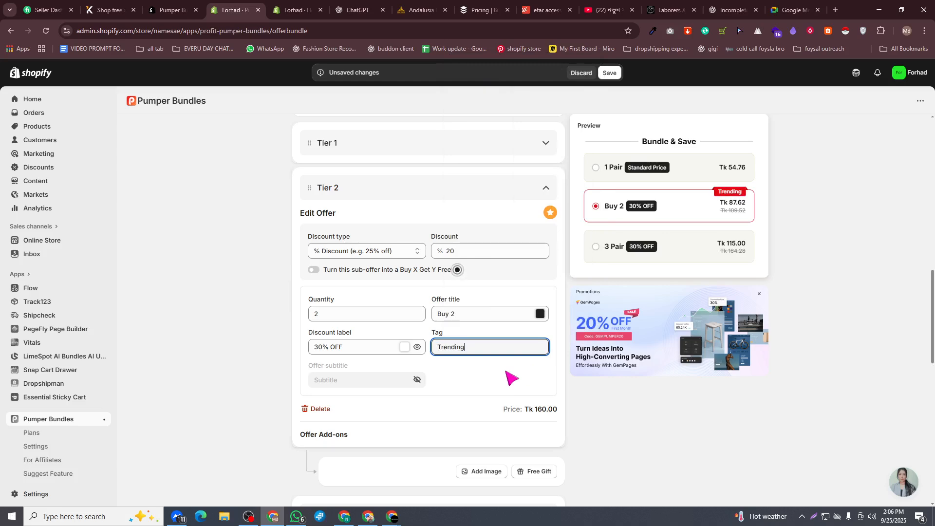
Step: Enable Tier 2's offer subtitle and replace its default text with "You will ge tfree shippign"
{"action": "left_click", "coordinate": [416, 379]}
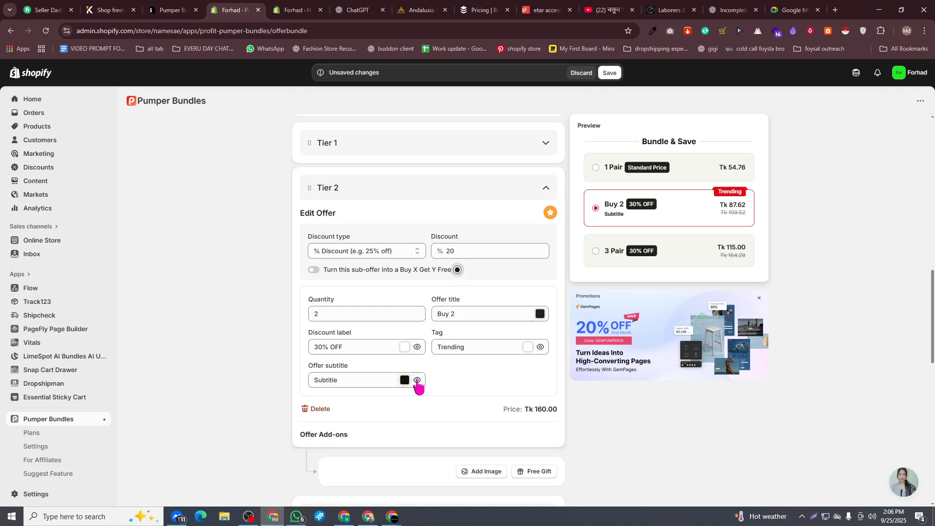
{"action": "left_click_drag", "start_coordinate": [375, 383], "coordinate": [289, 385]}
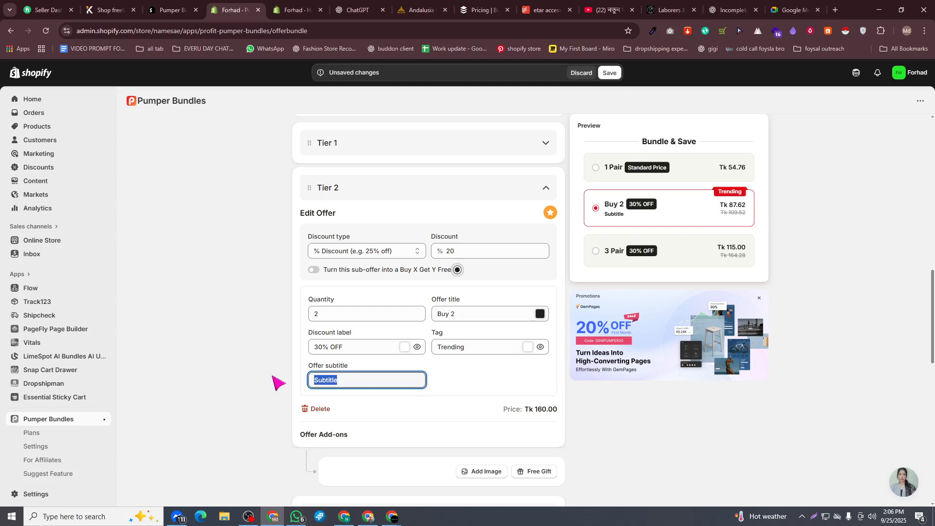
{"action": "type", "text": "A"}
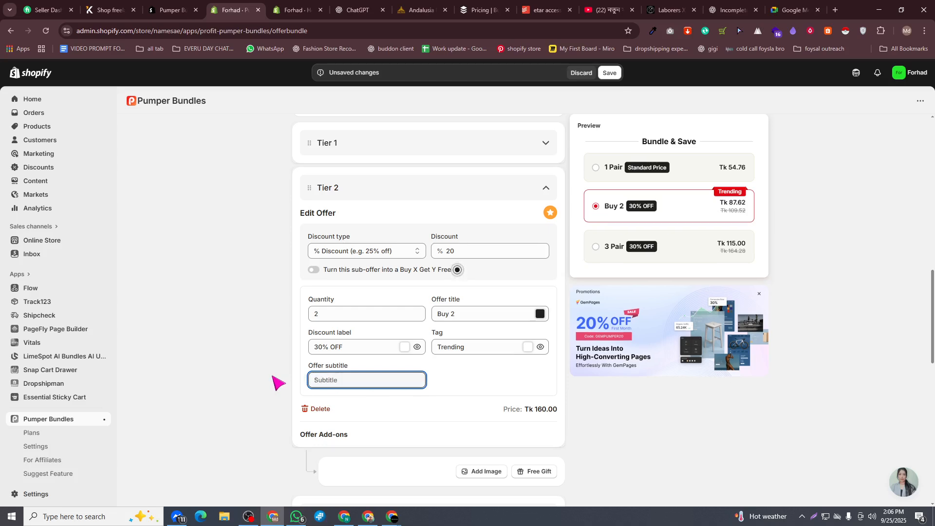
{"action": "type", "text": "s"}
{"action": "key", "text": "BackSpace"}
{"action": "key", "text": "BackSpace"}
{"action": "type", "text": "You  will g"}
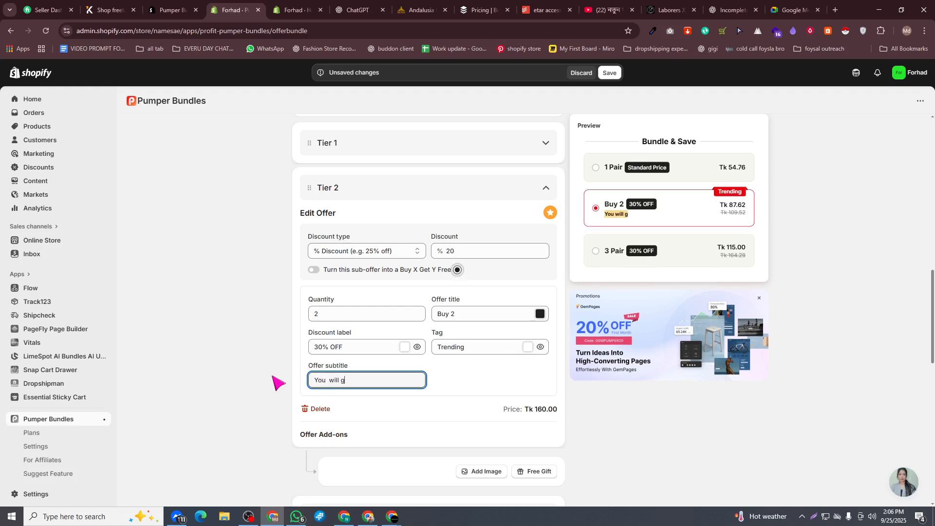
{"action": "type", "text": "e tfree shippign"}
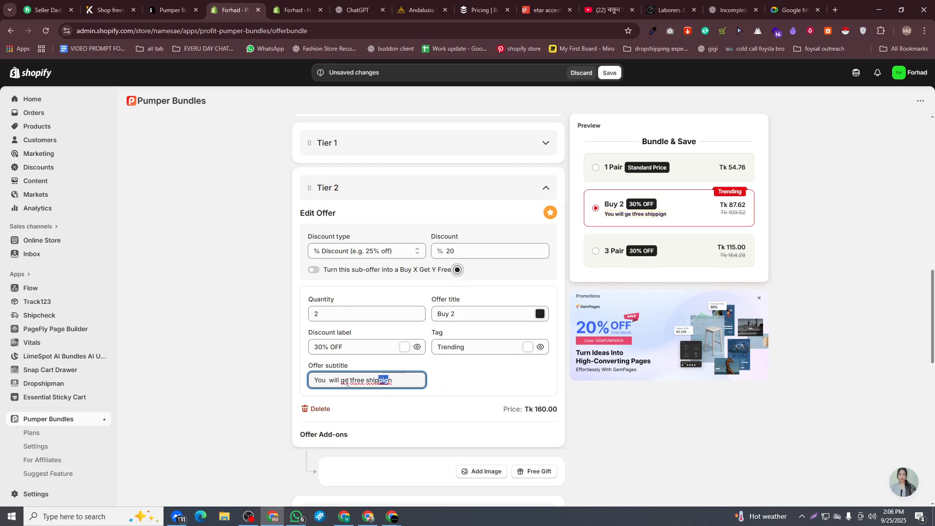
Step: Clear all the text from Tier 2's offer subtitle
{"action": "left_click_drag", "start_coordinate": [347, 382], "coordinate": [301, 386]}
{"action": "key", "text": "ctrl+a"}
{"action": "key", "text": "BackSpace"}
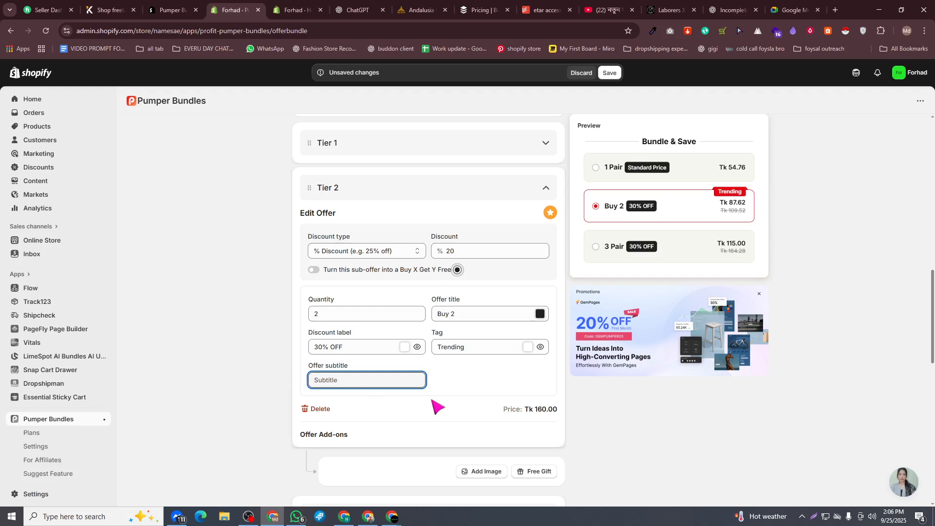
{"action": "left_click", "coordinate": [470, 376]}
Step: Add a free gift to Tier 2, choosing the "2025 Spring Female Jackets Solid Color Short Design Zipper Fly Long Sleeve" product
{"action": "scroll", "coordinate": [416, 424], "scroll_direction": "down", "scroll_amount": 4}
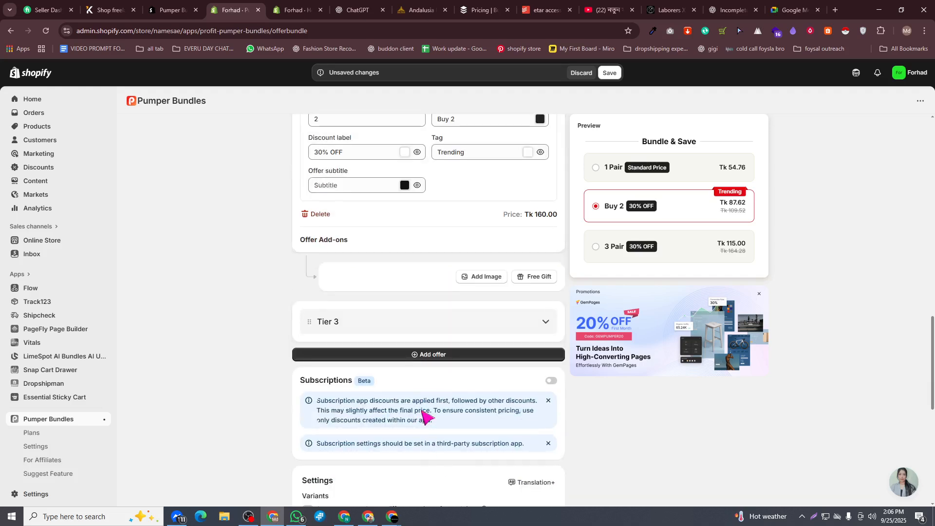
{"action": "left_click", "coordinate": [534, 278]}
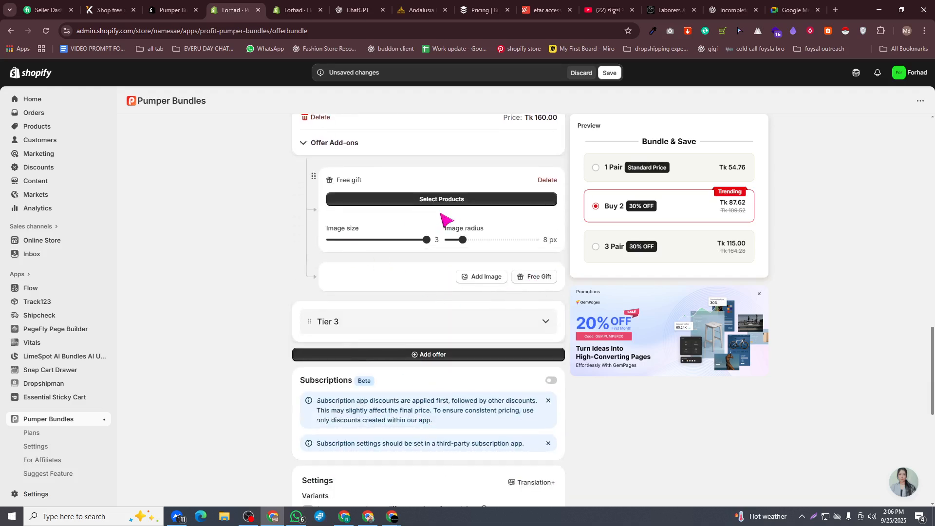
{"action": "left_click", "coordinate": [416, 200]}
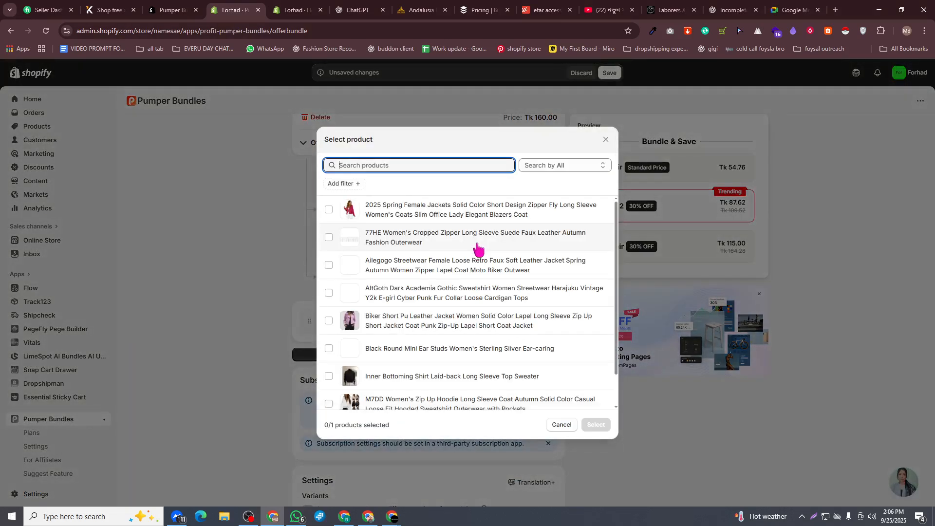
{"action": "left_click", "coordinate": [328, 210]}
{"action": "left_click", "coordinate": [595, 424]}
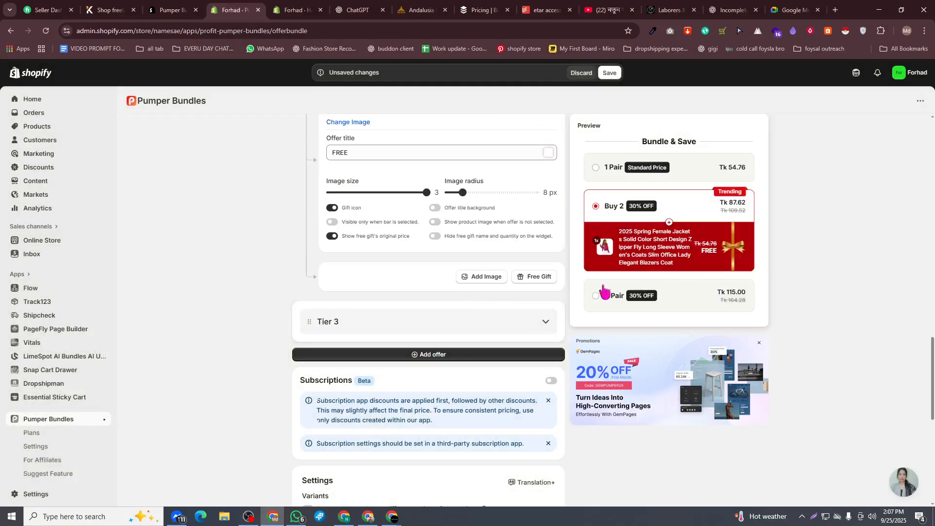
Step: Expand Tier 3 and set its discount label to "40% OFF"
{"action": "scroll", "coordinate": [444, 293], "scroll_direction": "down", "scroll_amount": 3}
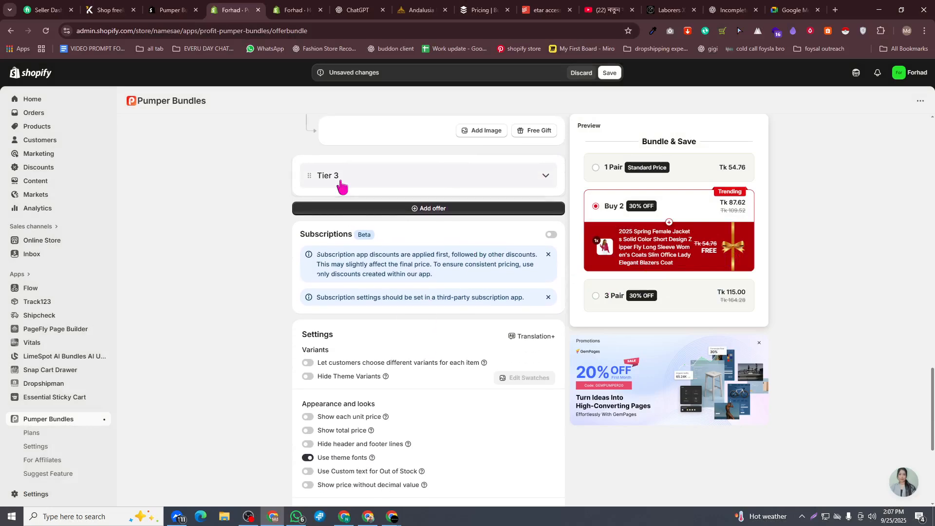
{"action": "left_click", "coordinate": [341, 181]}
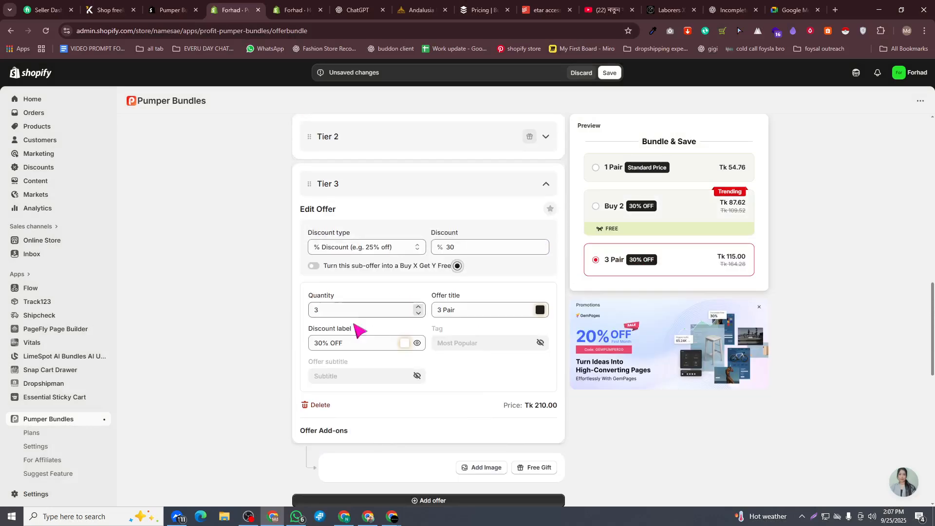
{"action": "left_click", "coordinate": [319, 345]}
{"action": "key", "text": "BackSpace"}
{"action": "type", "text": "4"}
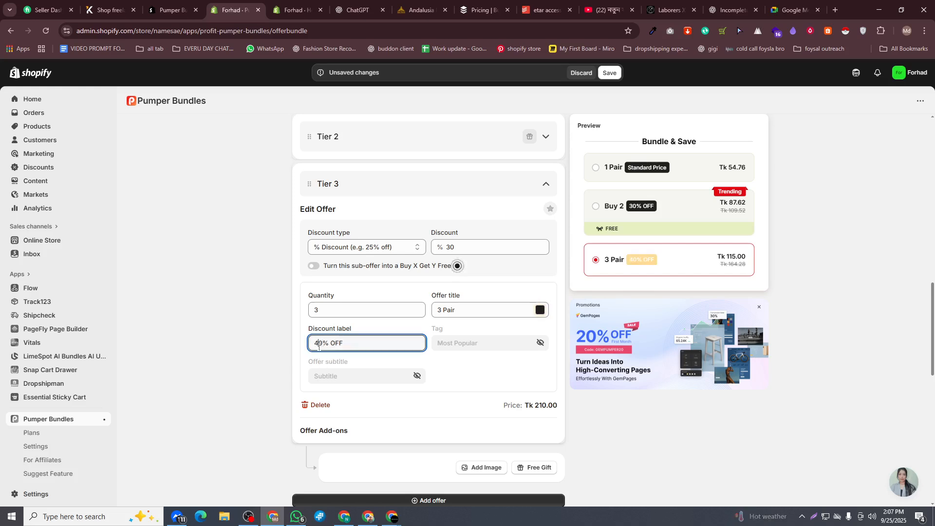
{"action": "left_click", "coordinate": [474, 326]}
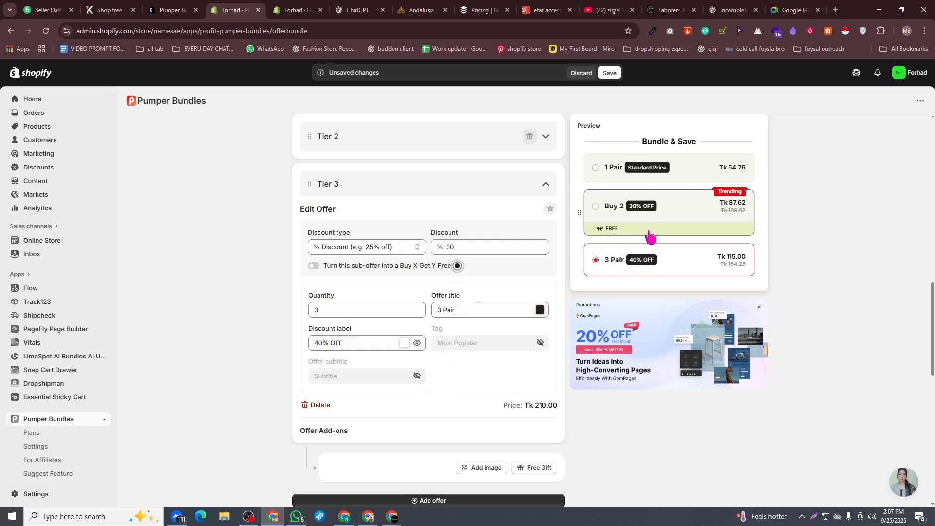
Step: Let customers choose different variants for each item and switch Hide Theme Variants off, with 1 Pair selected in the preview
{"action": "scroll", "coordinate": [424, 397], "scroll_direction": "down", "scroll_amount": 9}
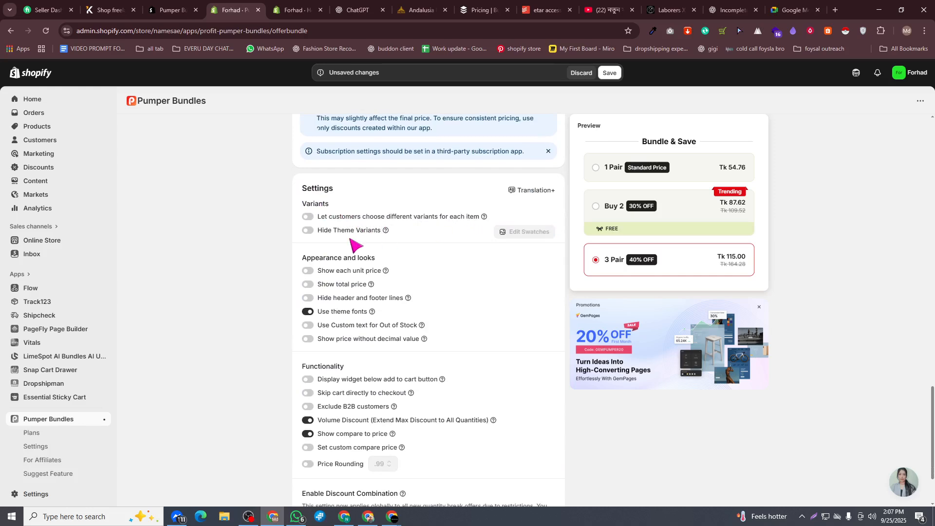
{"action": "left_click", "coordinate": [309, 217]}
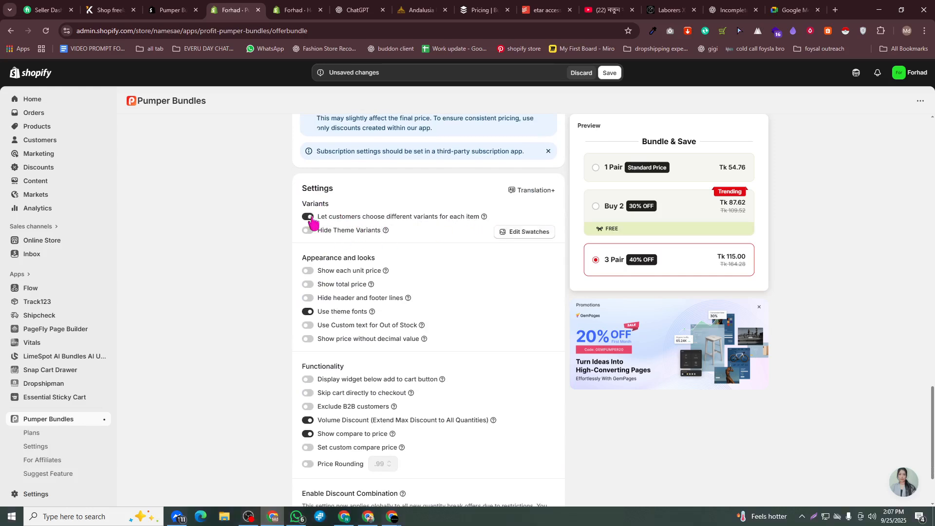
{"action": "left_click", "coordinate": [682, 217]}
{"action": "left_click", "coordinate": [660, 176]}
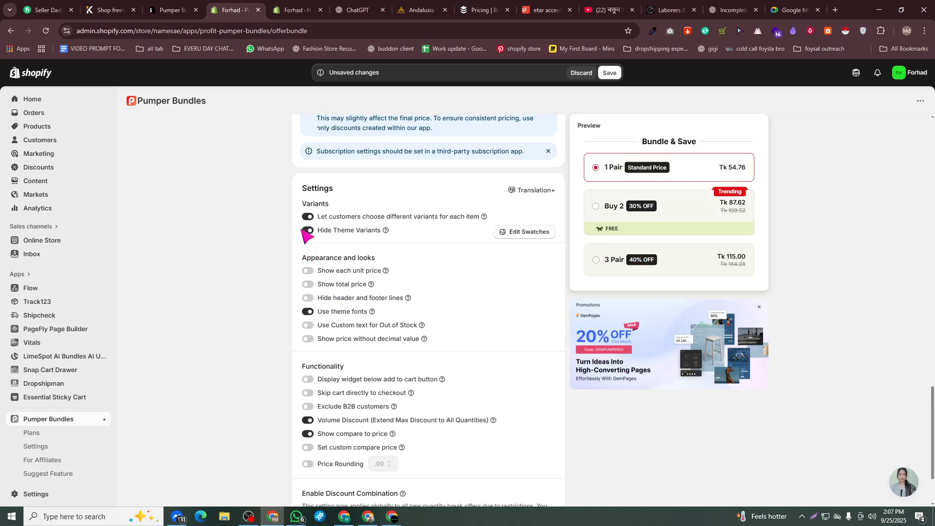
{"action": "left_click", "coordinate": [308, 231]}
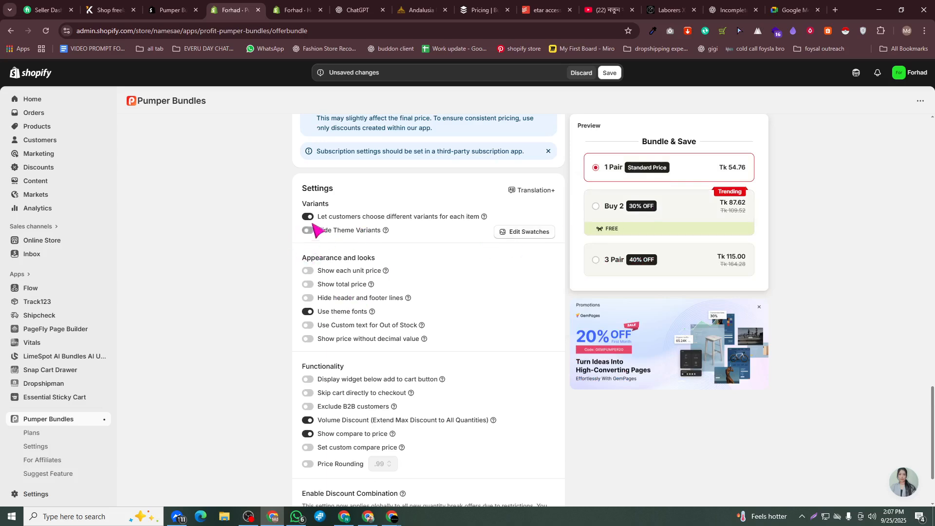
Step: Turn on the unit price and total price displays, and check the total in the preview with Buy 2 selected
{"action": "left_click", "coordinate": [306, 272]}
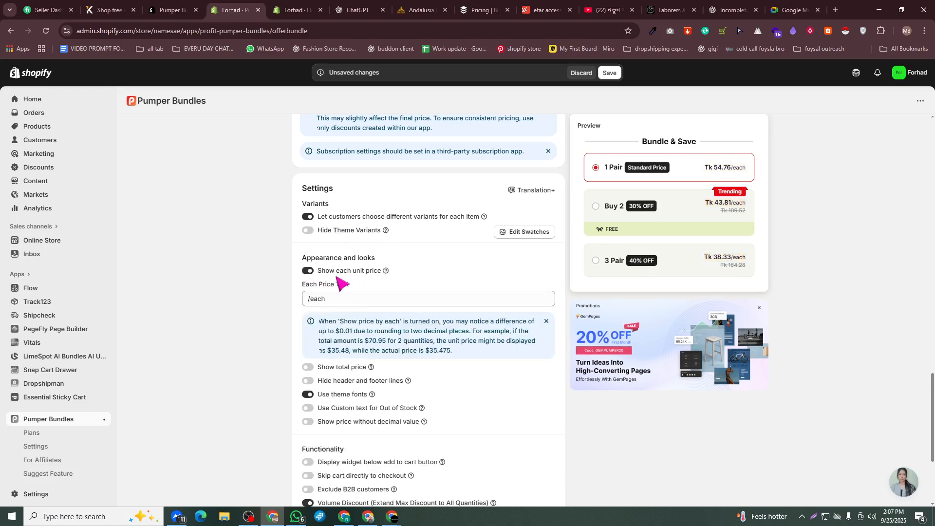
{"action": "left_click_drag", "start_coordinate": [336, 297], "coordinate": [292, 300]}
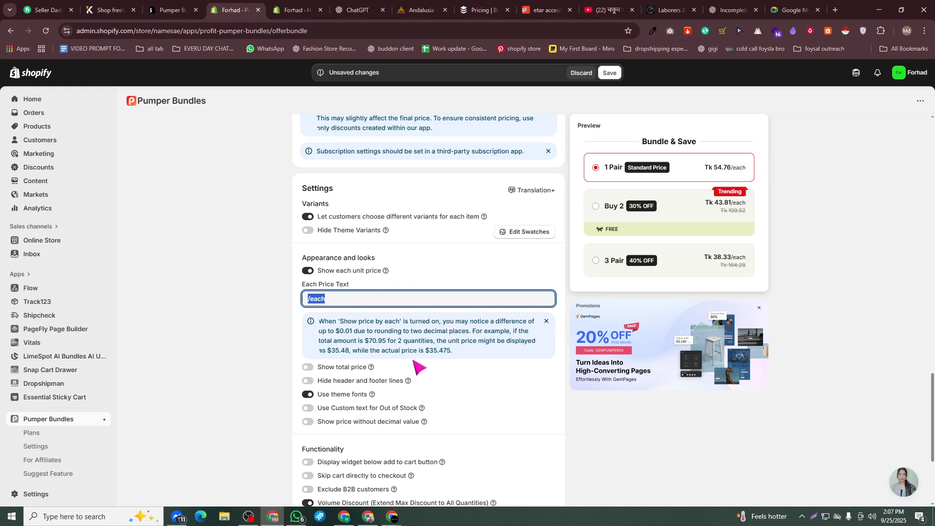
{"action": "left_click", "coordinate": [305, 369]}
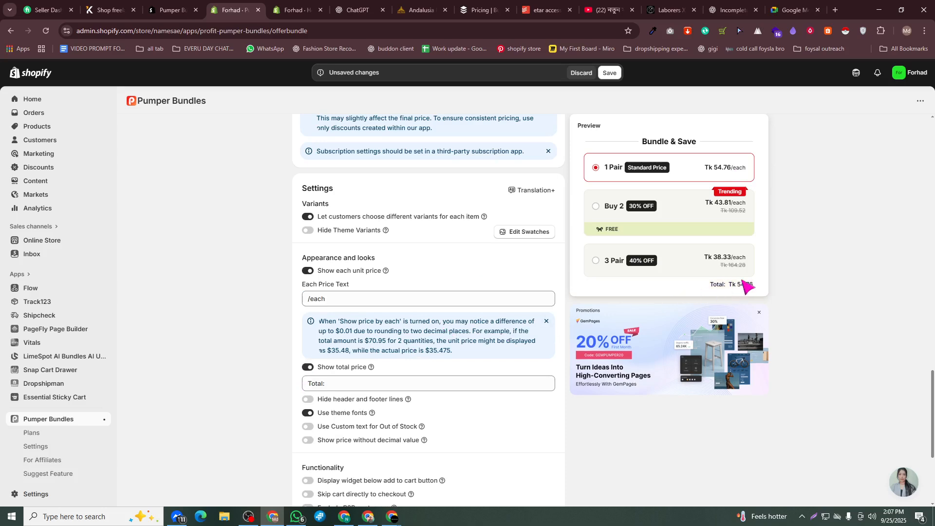
{"action": "left_click", "coordinate": [683, 263]}
{"action": "left_click", "coordinate": [688, 208]}
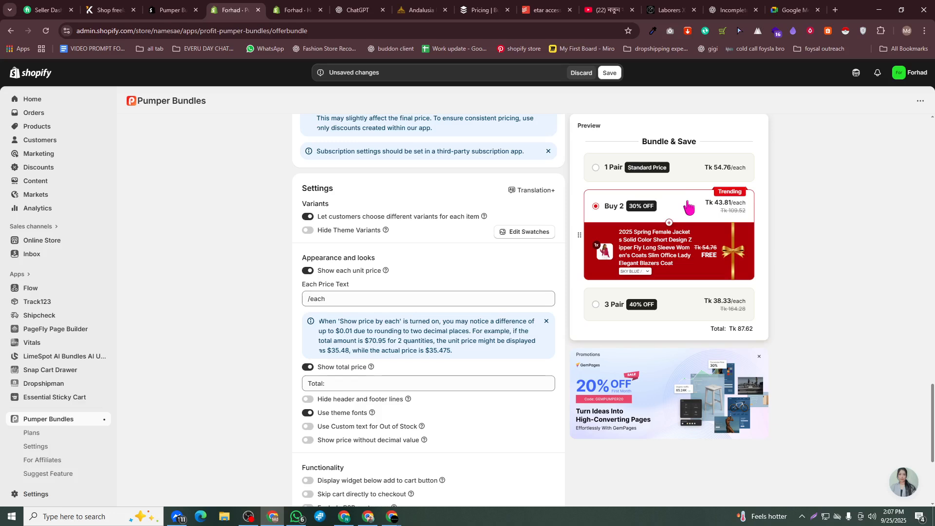
{"action": "left_click_drag", "start_coordinate": [711, 329], "coordinate": [756, 332]}
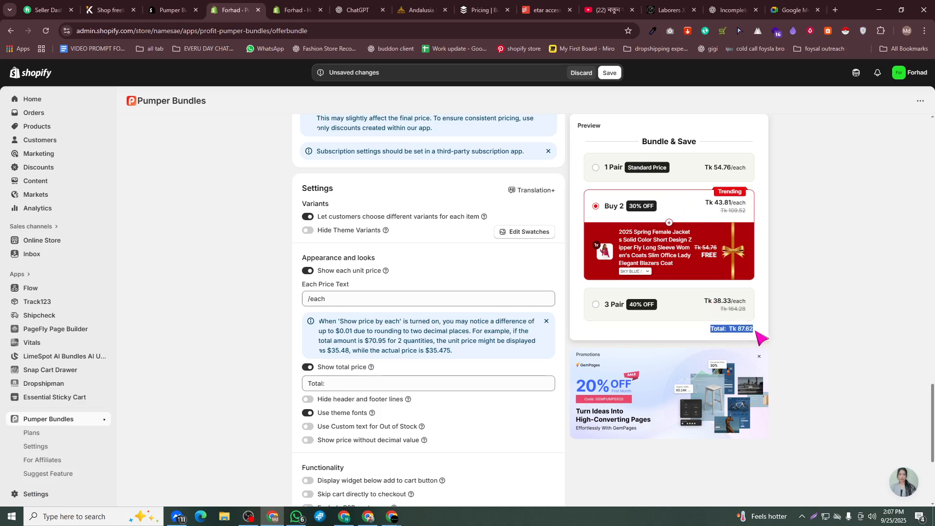
{"action": "left_click", "coordinate": [694, 328]}
Step: Enable custom text for out-of-stock items and display the widget below the add to cart button
{"action": "scroll", "coordinate": [444, 341], "scroll_direction": "down", "scroll_amount": 1}
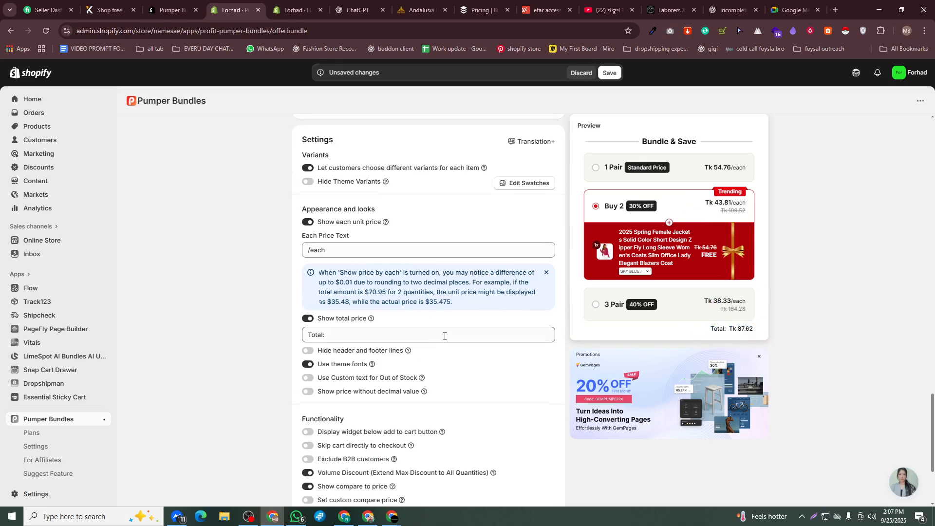
{"action": "left_click", "coordinate": [308, 378]}
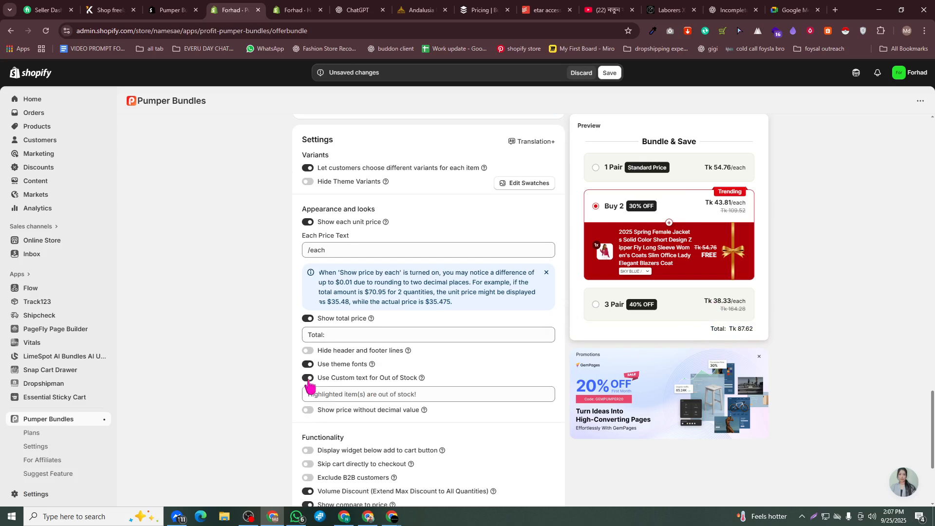
{"action": "left_click", "coordinate": [395, 392]}
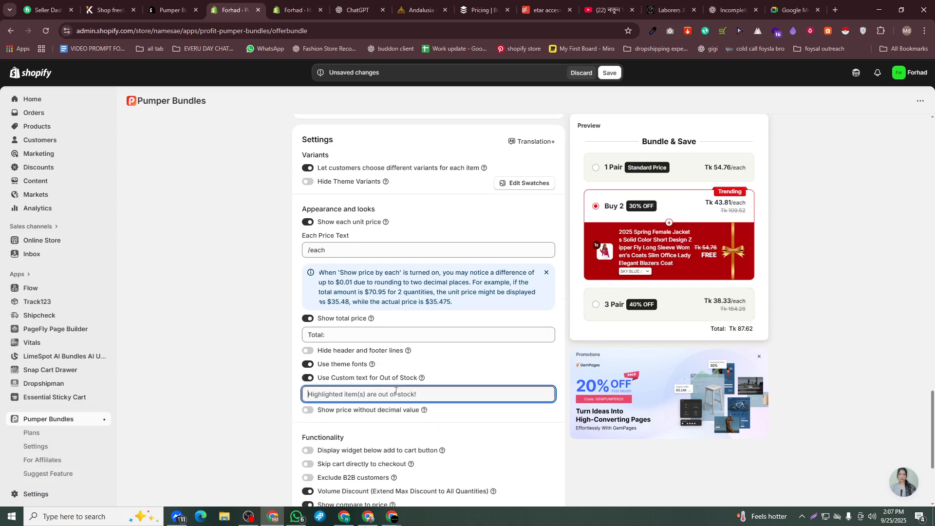
{"action": "scroll", "coordinate": [498, 293], "scroll_direction": "down", "scroll_amount": 3}
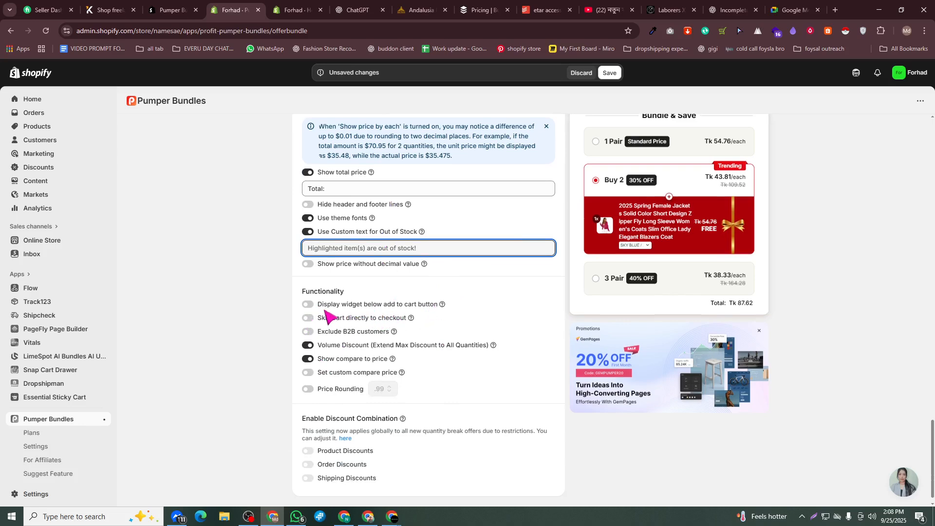
{"action": "left_click", "coordinate": [308, 305]}
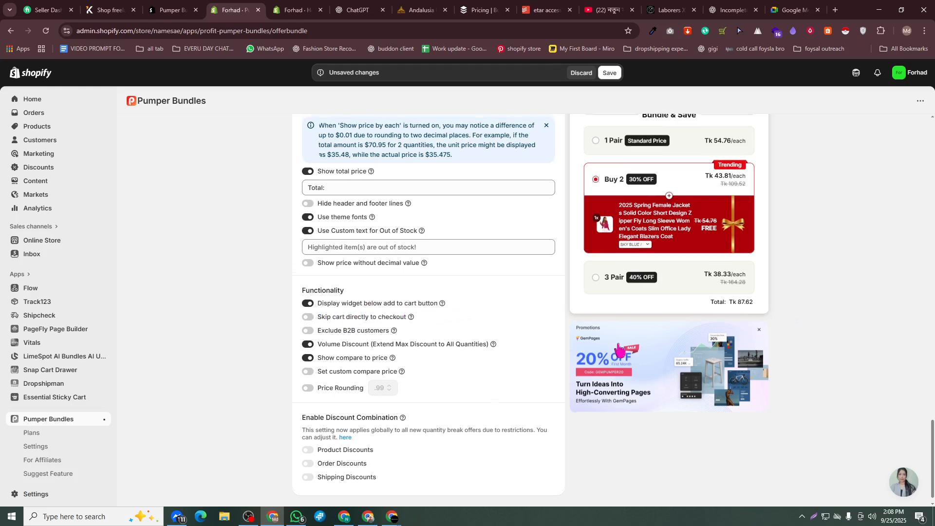
Step: Turn on skipping the cart directly to checkout, and enable discount combination with order discounts and shipping discounts, saving the combination settings
{"action": "scroll", "coordinate": [616, 347], "scroll_direction": "down", "scroll_amount": 1}
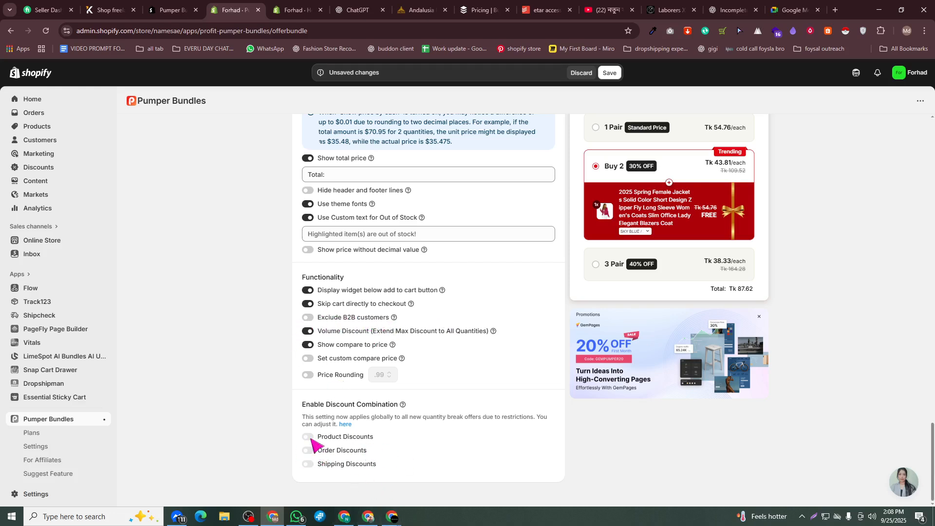
{"action": "left_click_drag", "start_coordinate": [300, 407], "coordinate": [422, 419]}
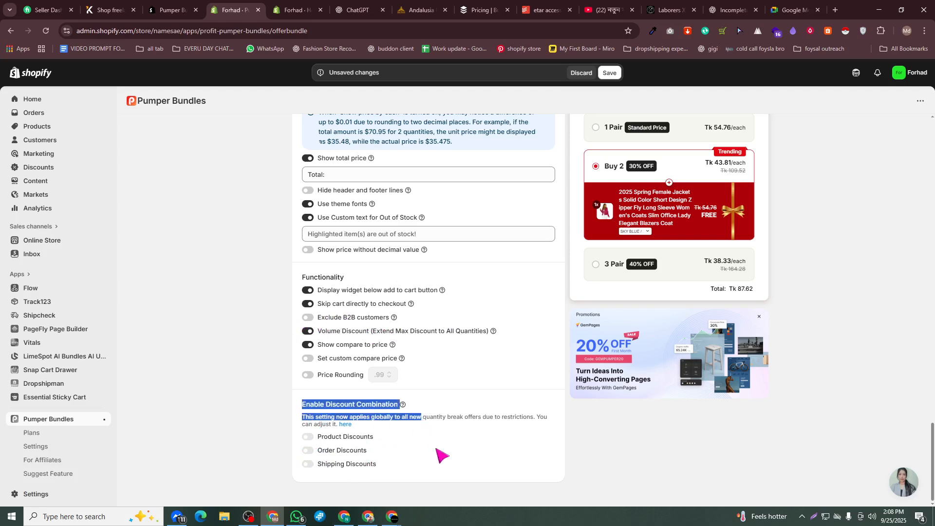
{"action": "left_click", "coordinate": [429, 450]}
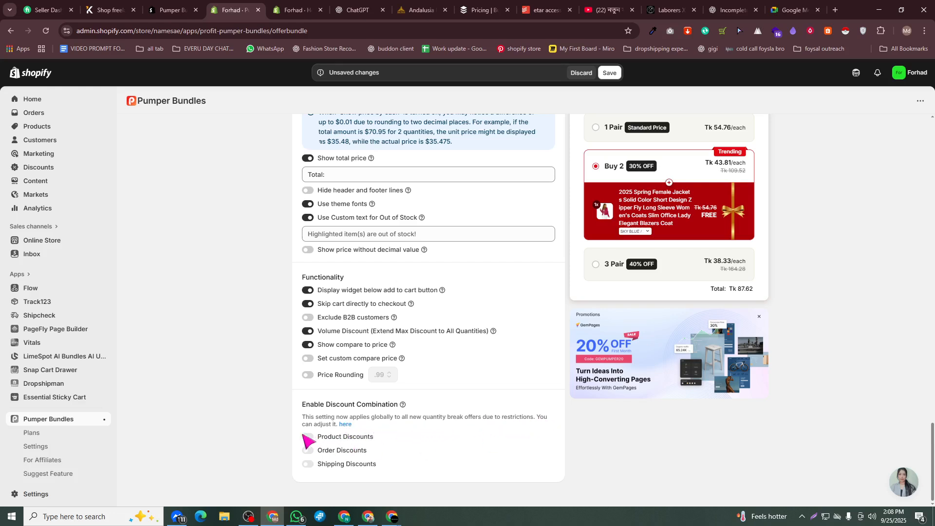
{"action": "left_click", "coordinate": [347, 425]}
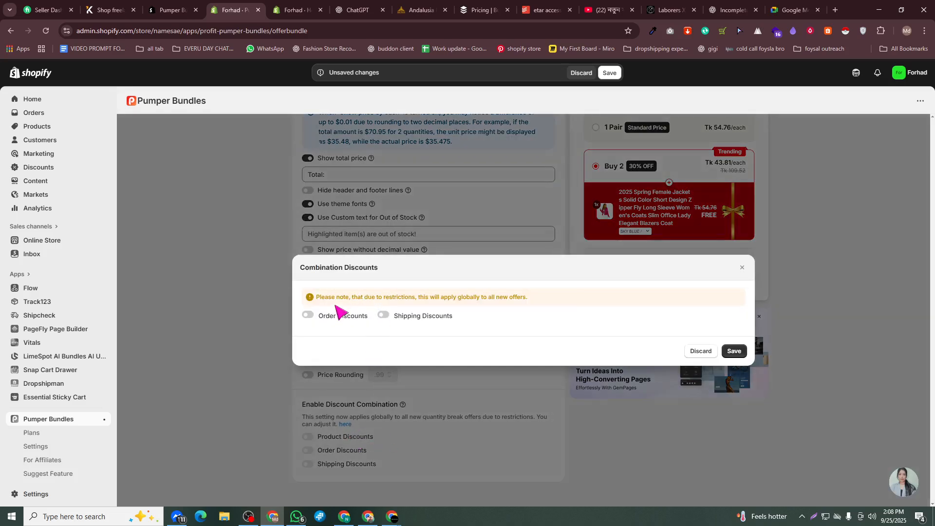
{"action": "left_click", "coordinate": [308, 315]}
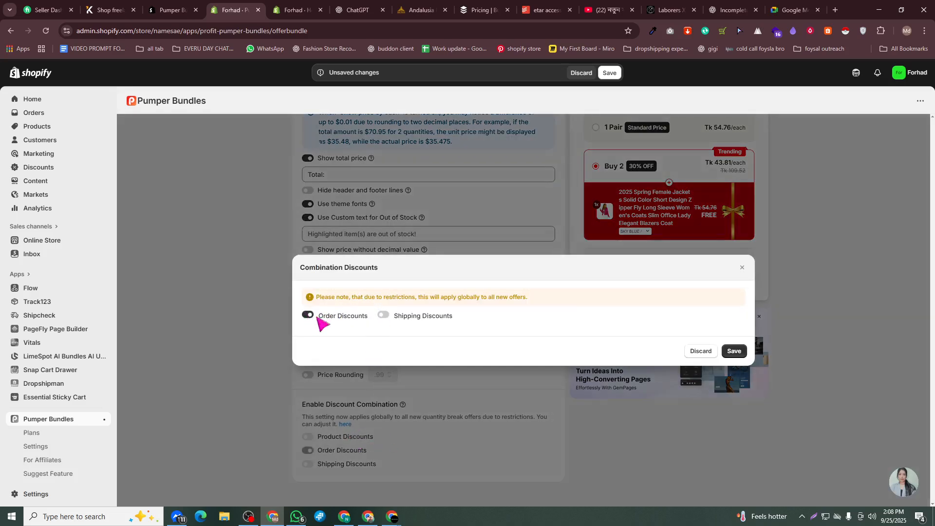
{"action": "left_click", "coordinate": [383, 316]}
{"action": "left_click", "coordinate": [734, 351]}
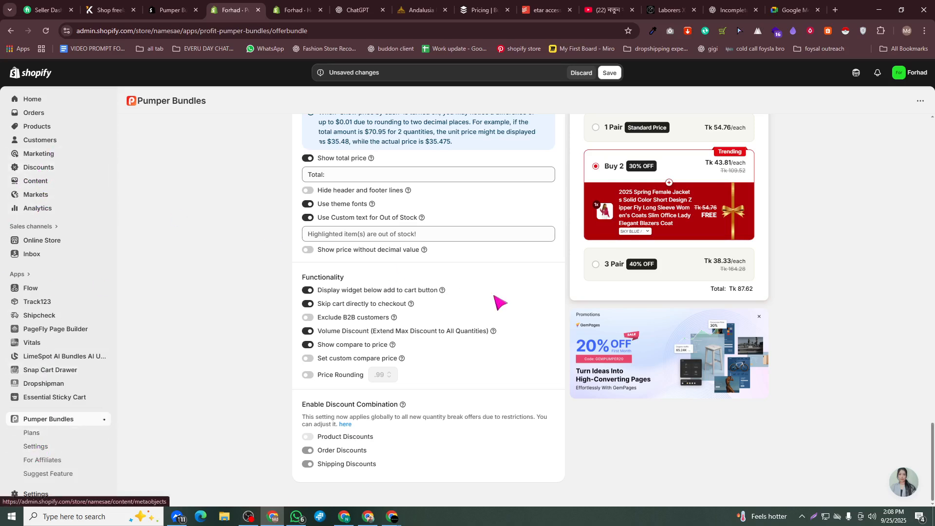
Step: Publish the quantity break offer "Offer 1" for all products
{"action": "scroll", "coordinate": [501, 303], "scroll_direction": "up", "scroll_amount": 15}
{"action": "scroll", "coordinate": [423, 287], "scroll_direction": "up", "scroll_amount": 20}
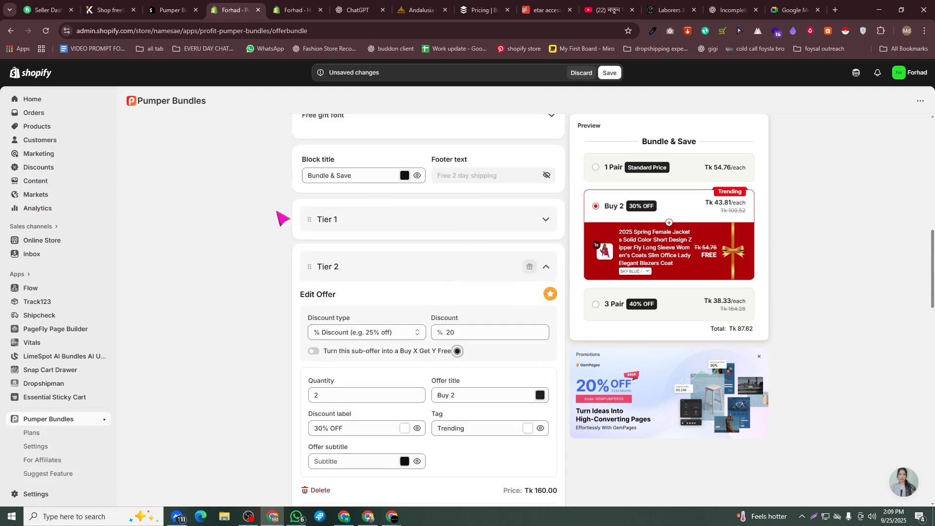
{"action": "scroll", "coordinate": [518, 146], "scroll_direction": "up", "scroll_amount": 2}
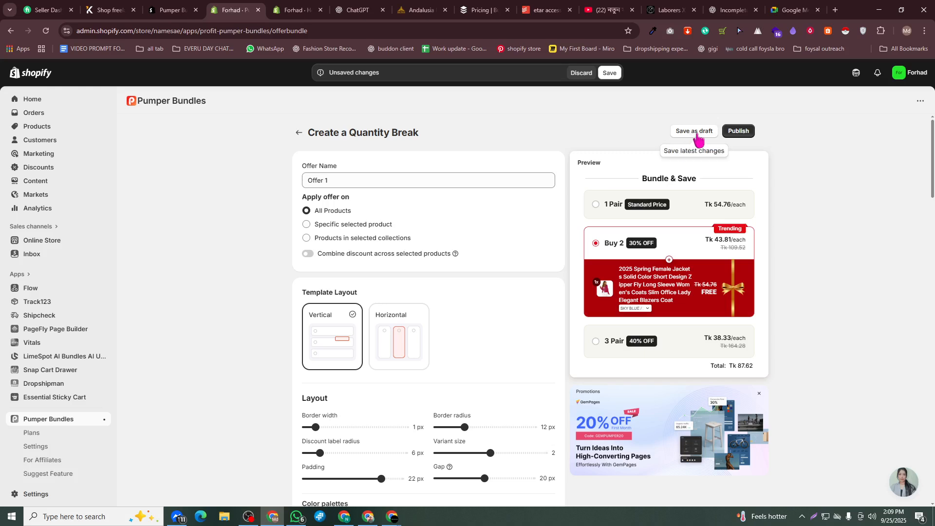
{"action": "left_click", "coordinate": [738, 131]}
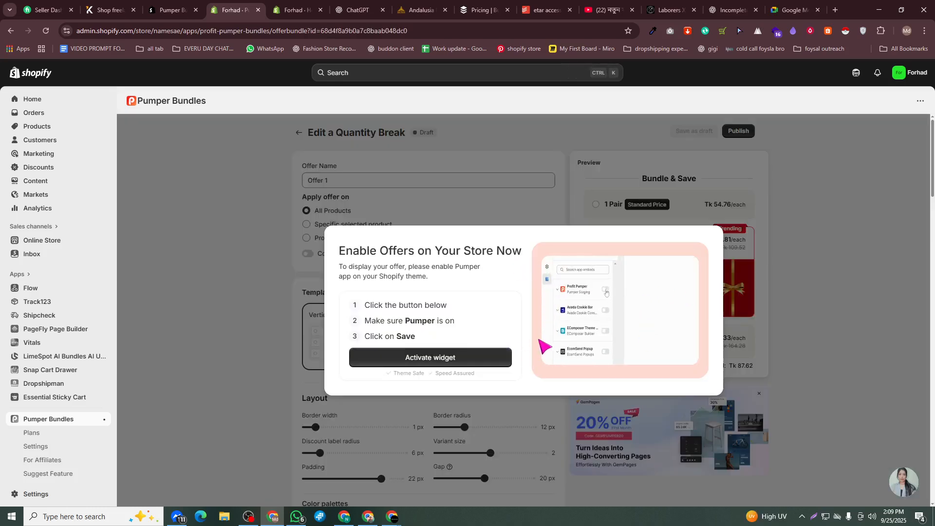
Step: Activate the Profit Pumper app embed in the live Horizon theme, save the theme, and check the product page preview
{"action": "left_click", "coordinate": [472, 358]}
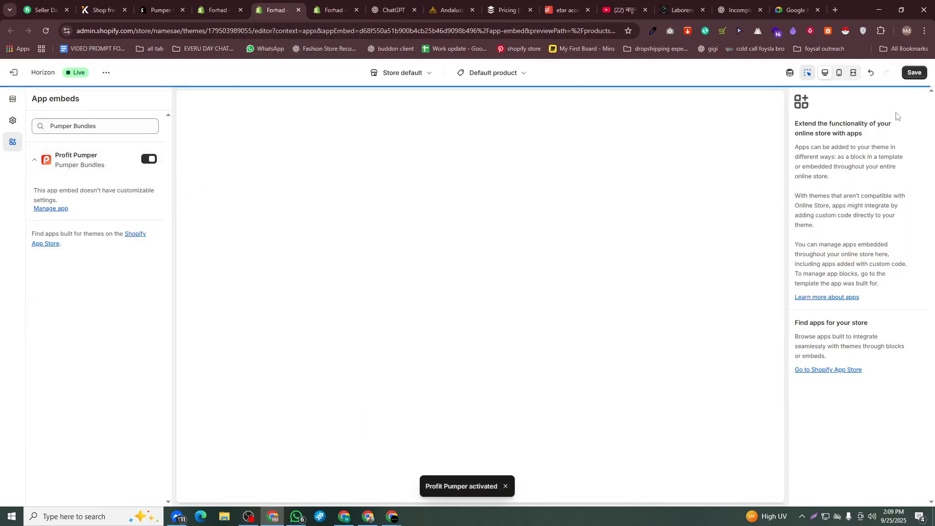
{"action": "left_click", "coordinate": [910, 74]}
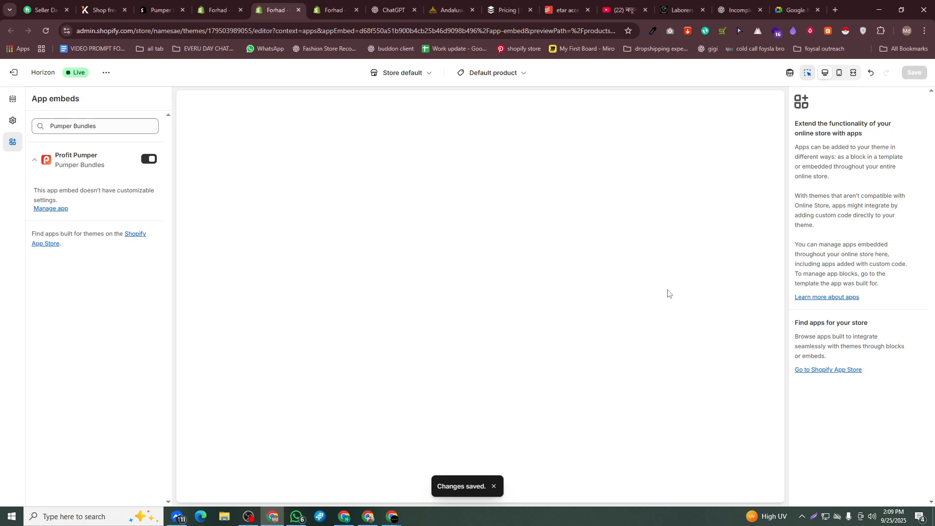
{"action": "scroll", "coordinate": [625, 307], "scroll_direction": "down", "scroll_amount": 5}
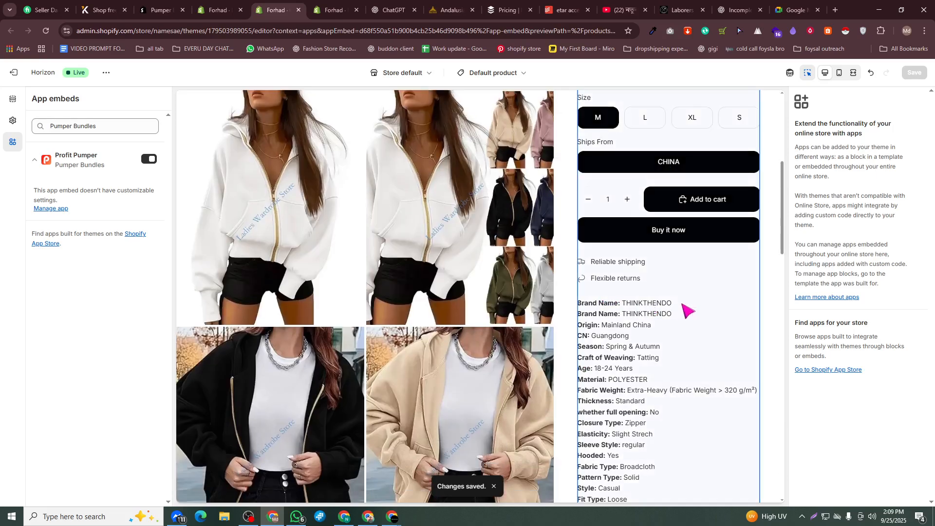
{"action": "scroll", "coordinate": [687, 309], "scroll_direction": "up", "scroll_amount": 6}
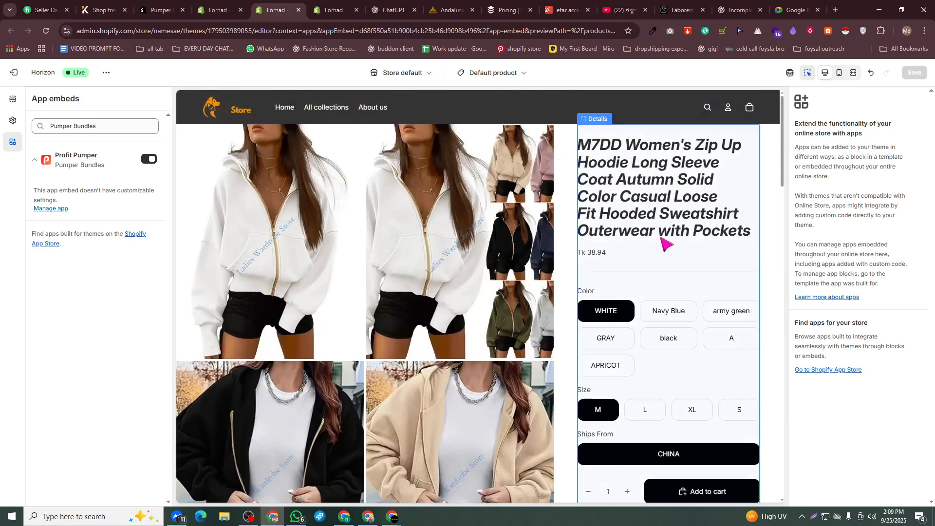
Step: View the hoodie product page in the live store, select the 3 Pair bundle and try adding it to the cart
{"action": "left_click", "coordinate": [18, 103]}
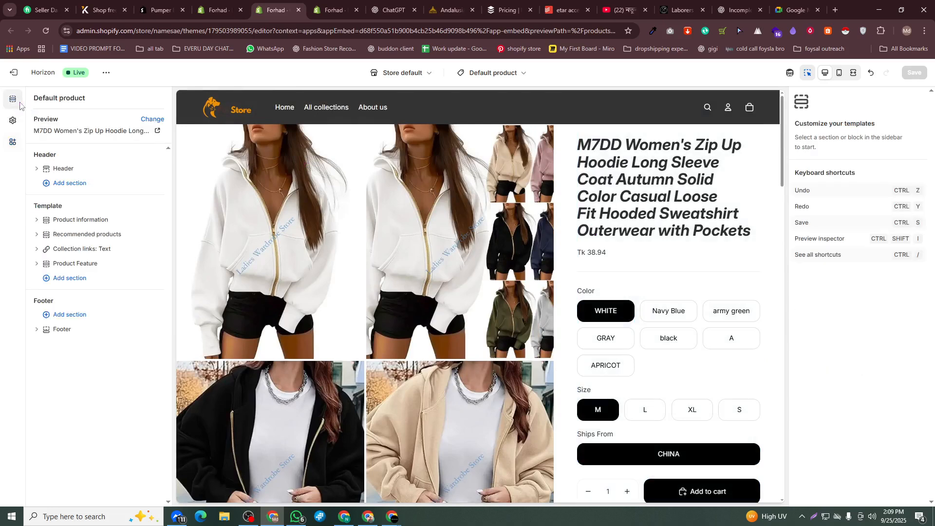
{"action": "left_click", "coordinate": [106, 73]}
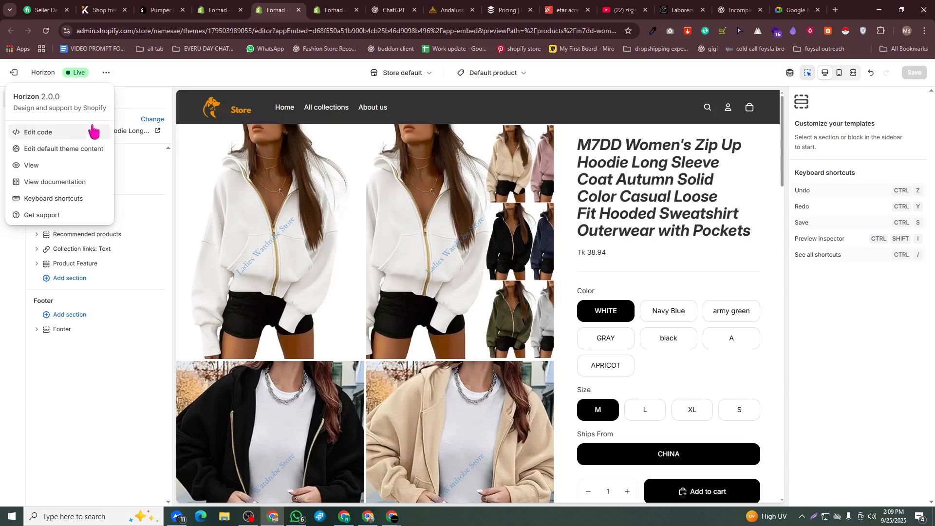
{"action": "left_click", "coordinate": [58, 165]}
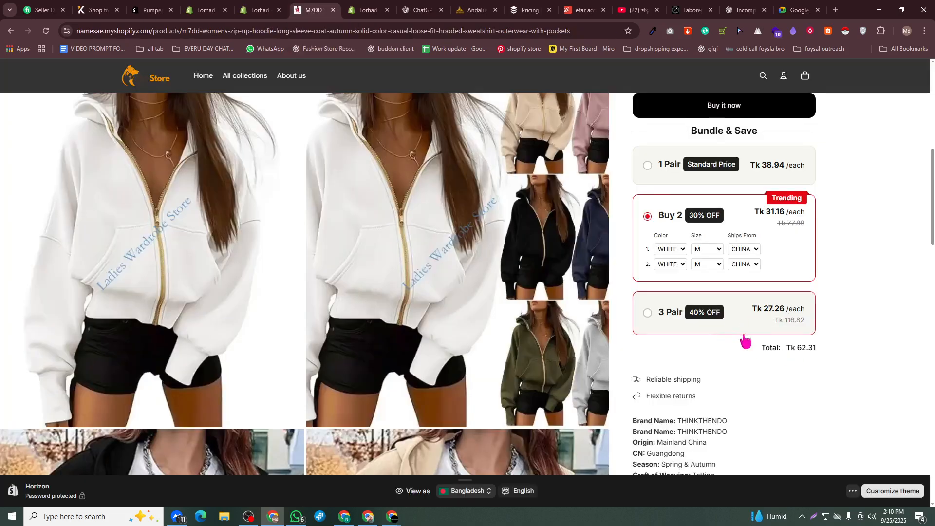
{"action": "scroll", "coordinate": [744, 339], "scroll_direction": "up", "scroll_amount": 1}
{"action": "scroll", "coordinate": [760, 234], "scroll_direction": "down", "scroll_amount": 1}
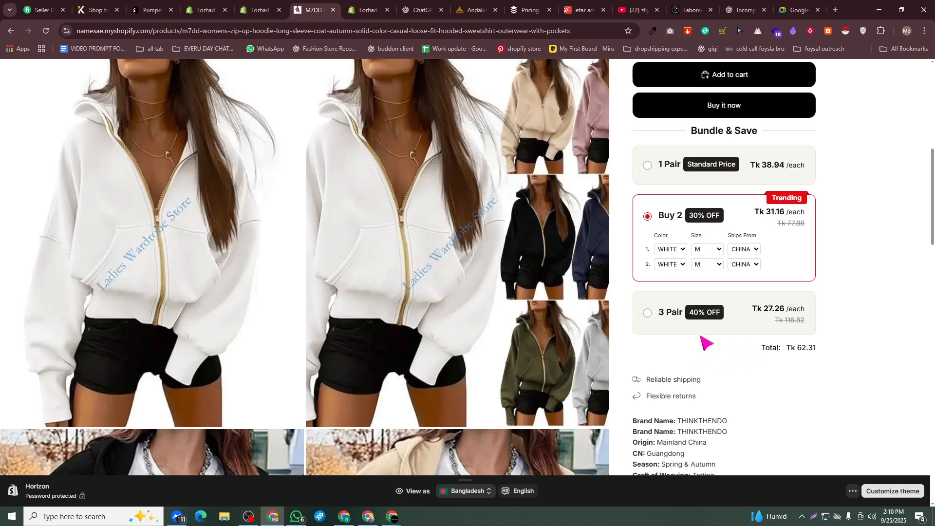
{"action": "left_click", "coordinate": [648, 313]}
{"action": "scroll", "coordinate": [725, 162], "scroll_direction": "up", "scroll_amount": 2}
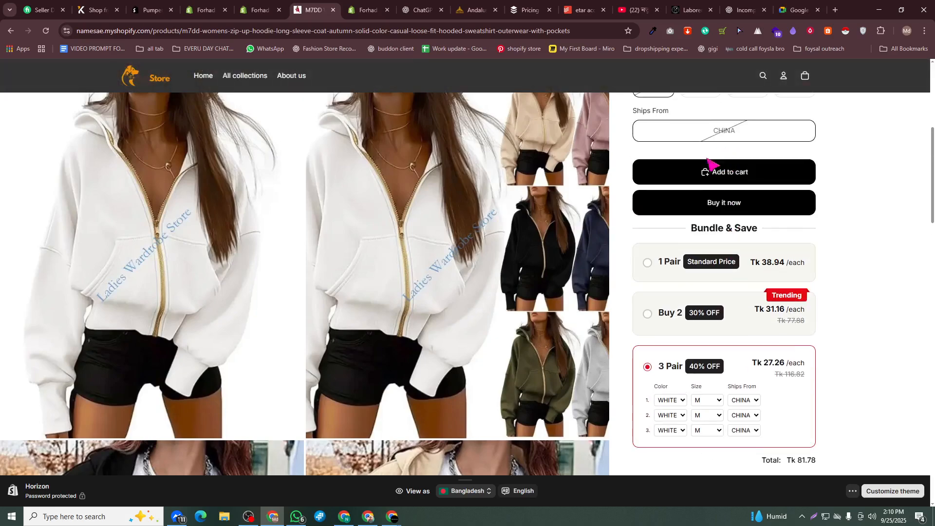
{"action": "left_click", "coordinate": [708, 165]}
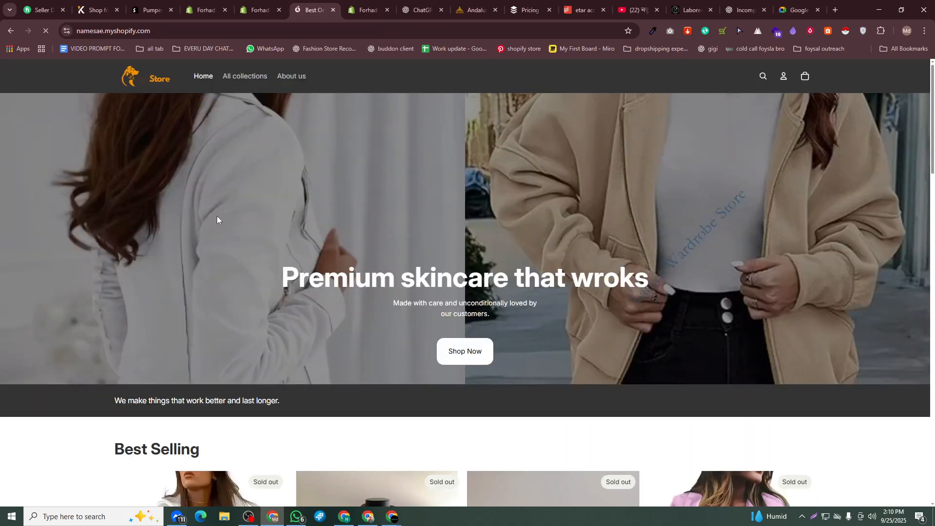
Step: Look through the best-selling products and collections on the storefront home page
{"action": "scroll", "coordinate": [405, 314], "scroll_direction": "down", "scroll_amount": 10}
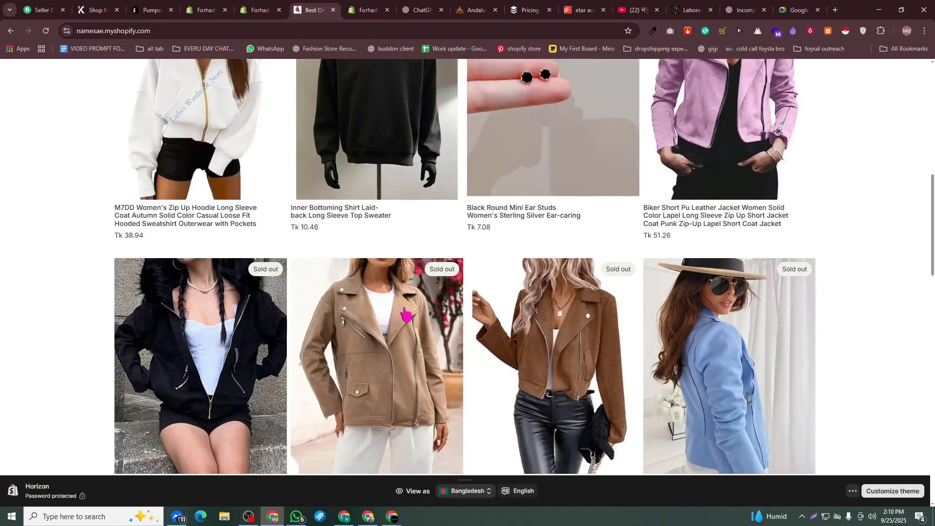
{"action": "scroll", "coordinate": [406, 314], "scroll_direction": "down", "scroll_amount": 12}
{"action": "scroll", "coordinate": [323, 338], "scroll_direction": "up", "scroll_amount": 7}
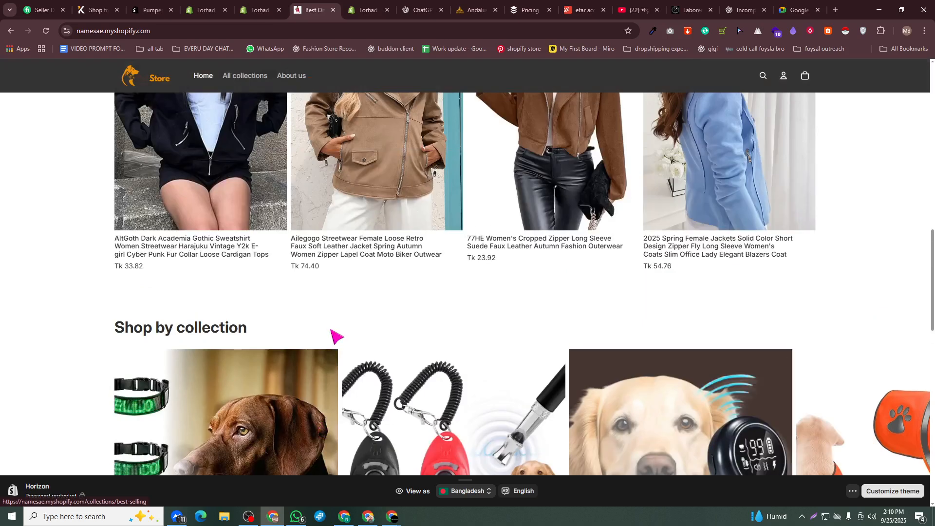
{"action": "scroll", "coordinate": [331, 336], "scroll_direction": "up", "scroll_amount": 15}
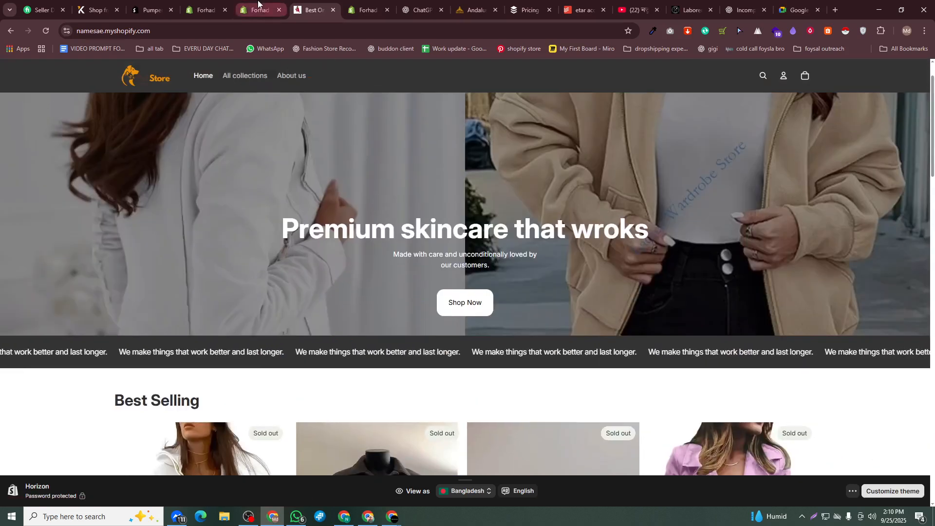
Step: Return to the published offer in Pumper Bundles and turn off theme fonts, the unit price display and different variants for each item
{"action": "left_click", "coordinate": [258, 4]}
{"action": "left_click", "coordinate": [203, 10]}
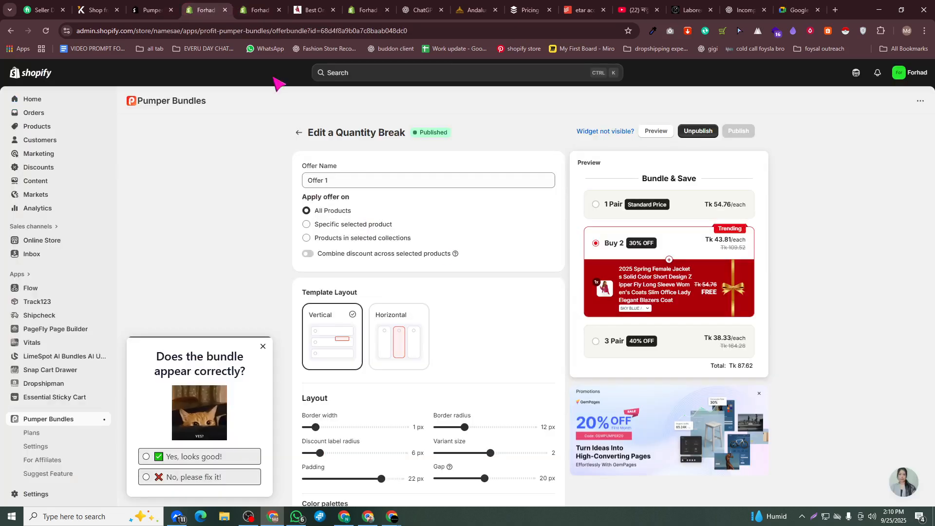
{"action": "scroll", "coordinate": [448, 303], "scroll_direction": "down", "scroll_amount": 20}
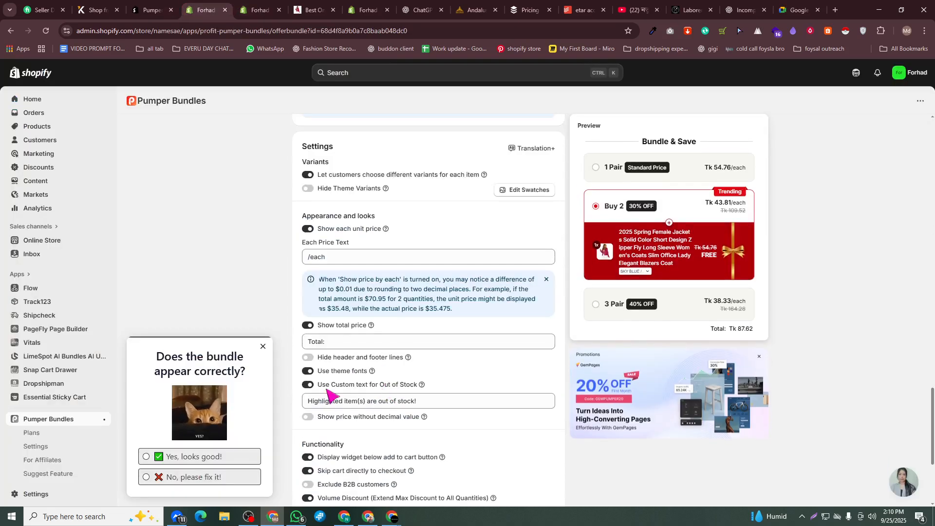
{"action": "left_click", "coordinate": [309, 372]}
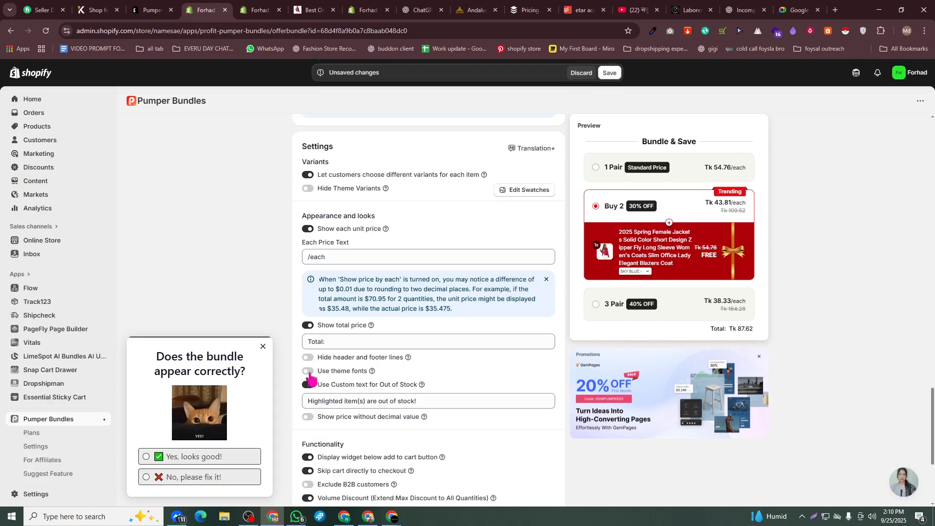
{"action": "left_click", "coordinate": [308, 229]}
{"action": "left_click", "coordinate": [308, 175]}
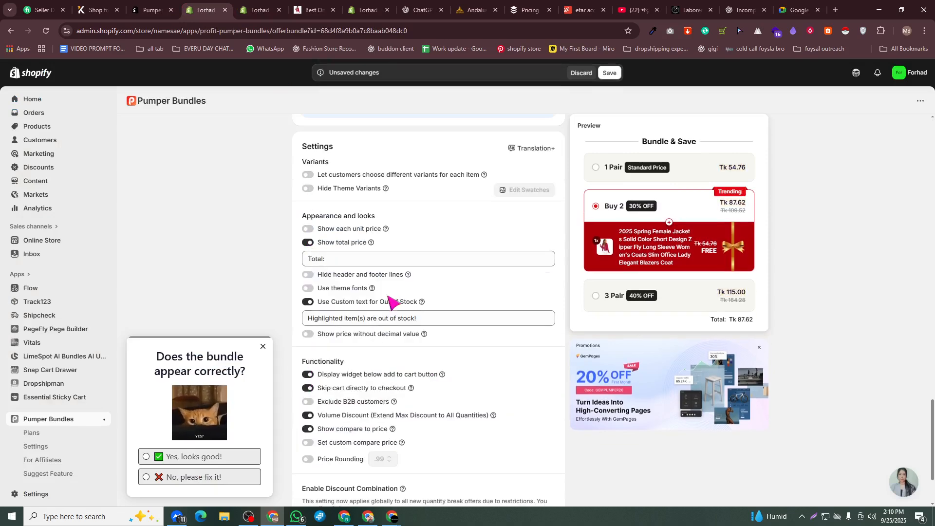
Step: Turn off displaying the widget below the add to cart button, skipping the cart, volume discount and the compare to price
{"action": "scroll", "coordinate": [341, 321], "scroll_direction": "down", "scroll_amount": 1}
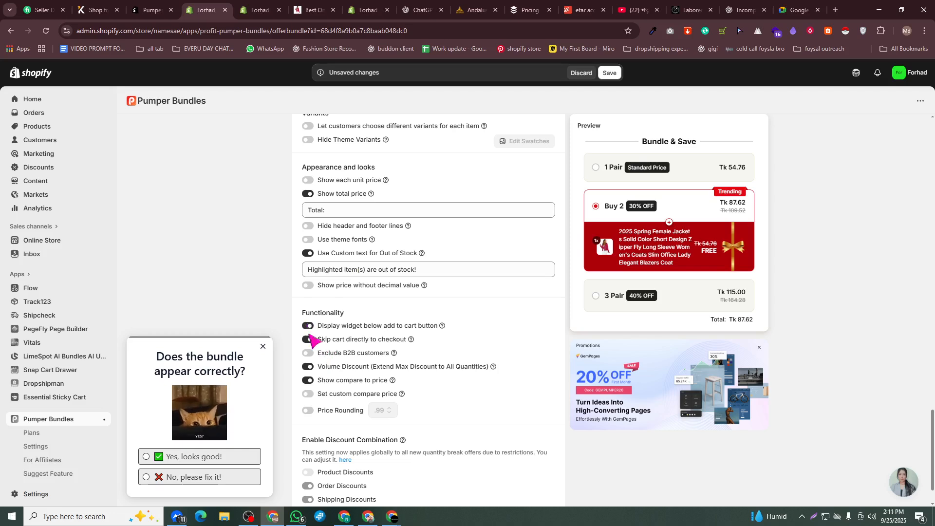
{"action": "scroll", "coordinate": [310, 343], "scroll_direction": "down", "scroll_amount": 1}
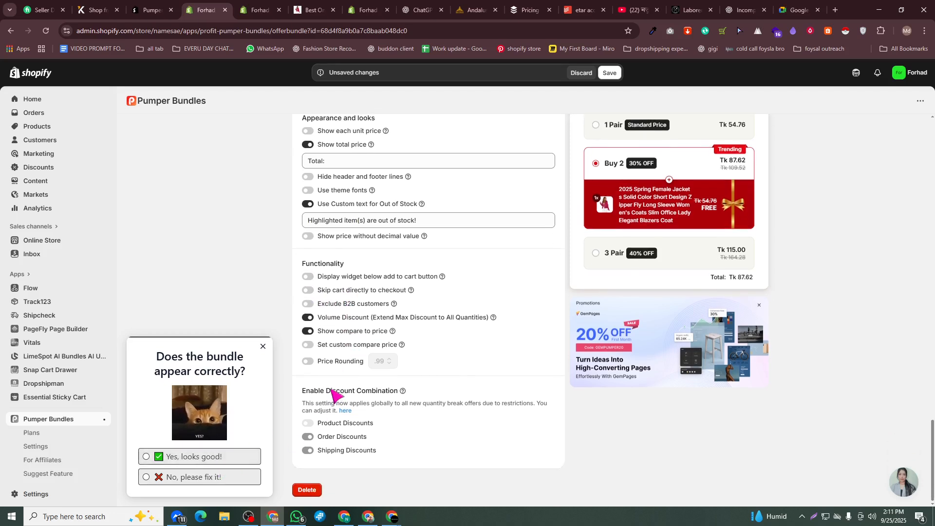
{"action": "left_click", "coordinate": [310, 335]}
{"action": "left_click", "coordinate": [309, 332]}
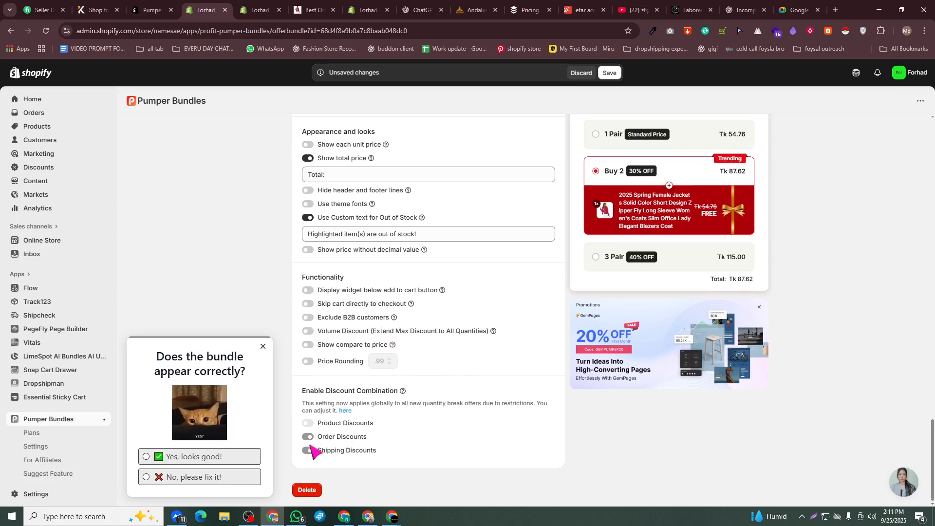
Step: Disable combination with order discounts and shipping discounts, and save the combination settings
{"action": "left_click", "coordinate": [345, 410]}
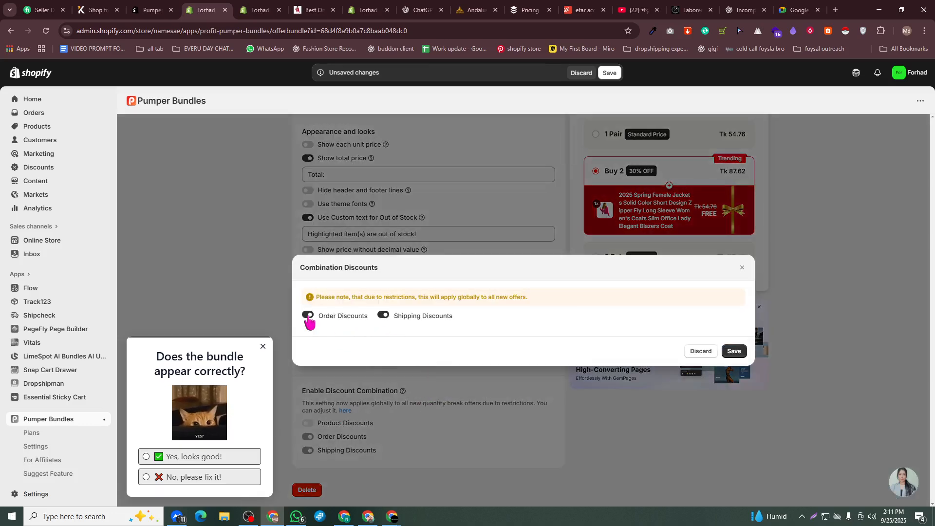
{"action": "left_click", "coordinate": [308, 316]}
{"action": "left_click", "coordinate": [383, 316]}
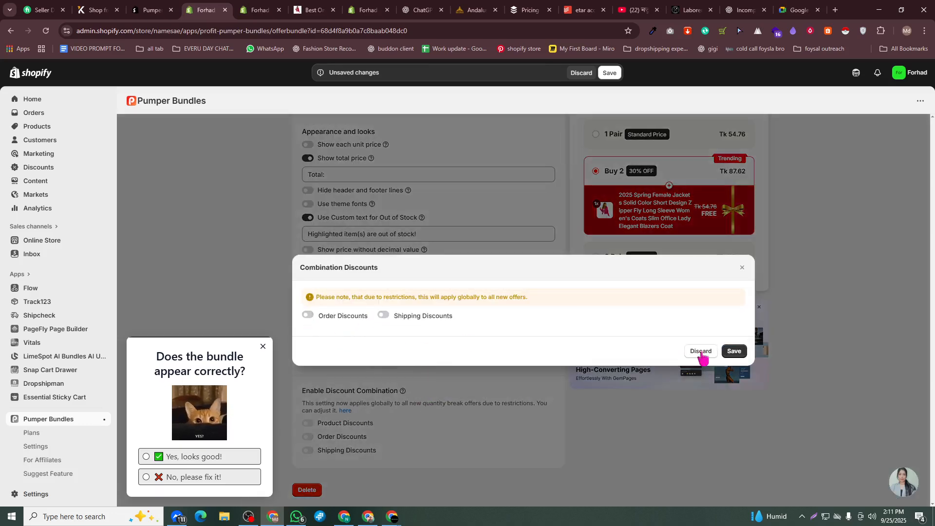
{"action": "left_click", "coordinate": [733, 351]}
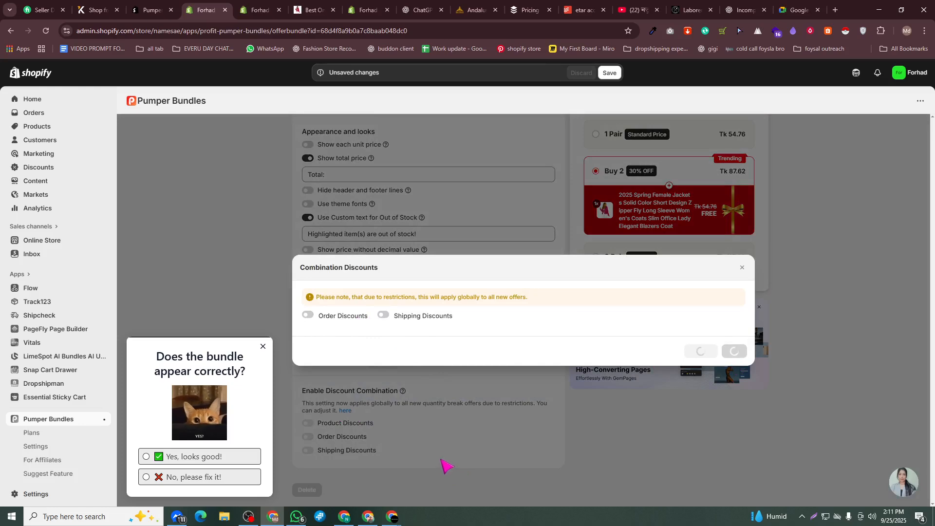
Step: Turn off the custom text for out-of-stock items and save the changes to the offer
{"action": "scroll", "coordinate": [482, 389], "scroll_direction": "up", "scroll_amount": 3}
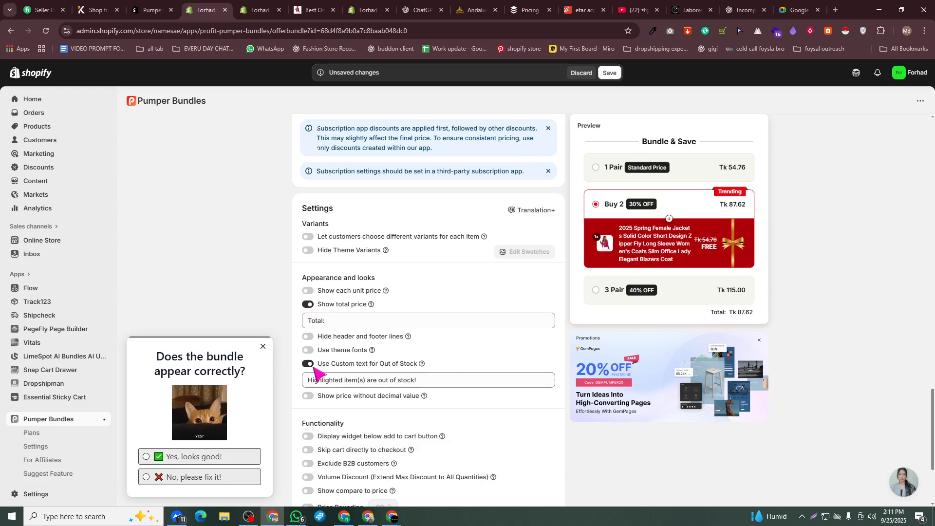
{"action": "left_click", "coordinate": [308, 363]}
{"action": "scroll", "coordinate": [439, 393], "scroll_direction": "up", "scroll_amount": 15}
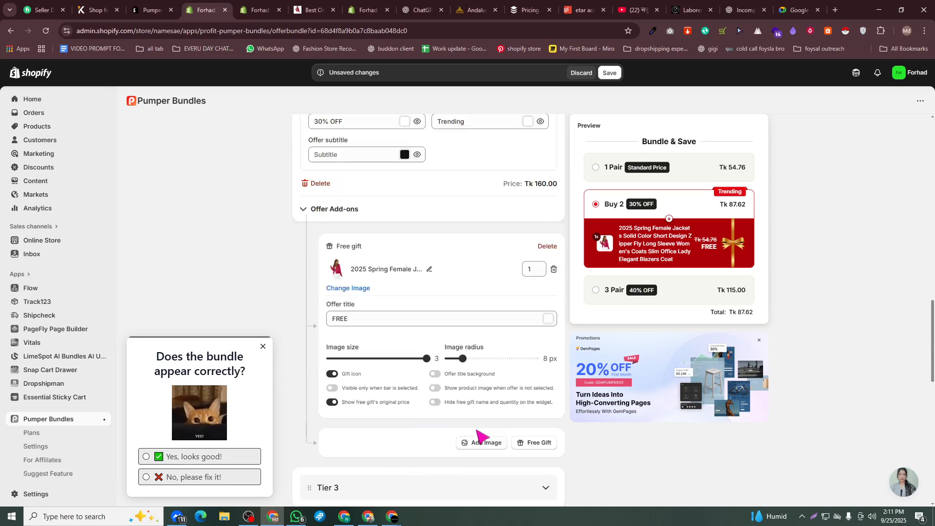
{"action": "left_click", "coordinate": [611, 73]}
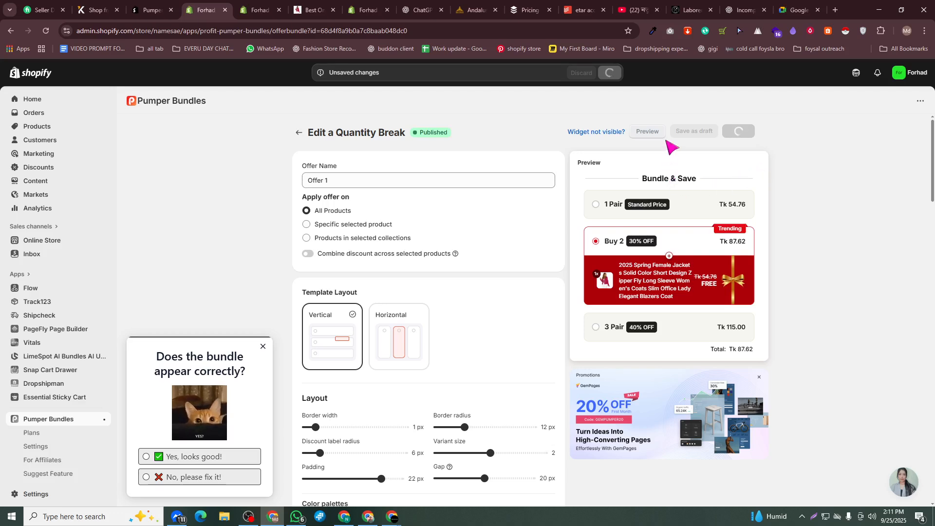
Step: Preview the saved quantity break offer on the storefront and examine the Bundle & Save options on the jacket's product page
{"action": "left_click", "coordinate": [643, 132]}
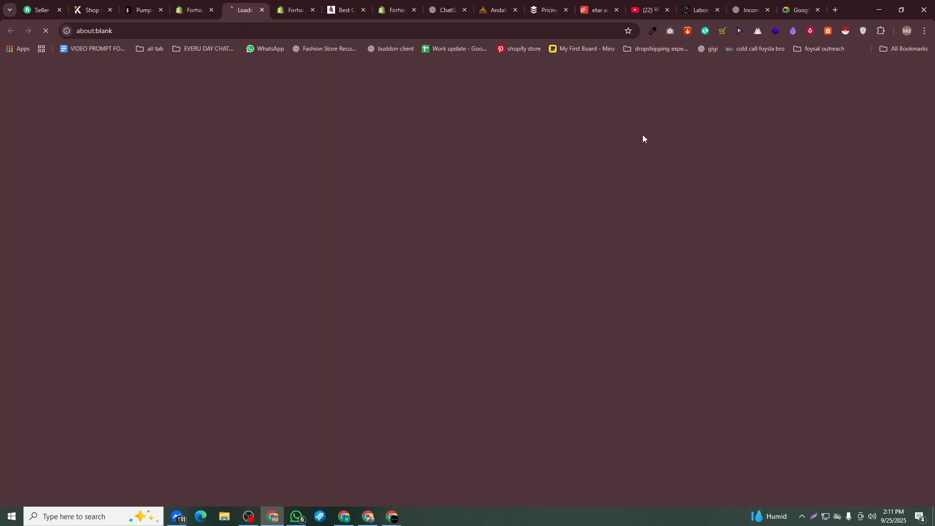
{"action": "scroll", "coordinate": [597, 334], "scroll_direction": "down", "scroll_amount": 6}
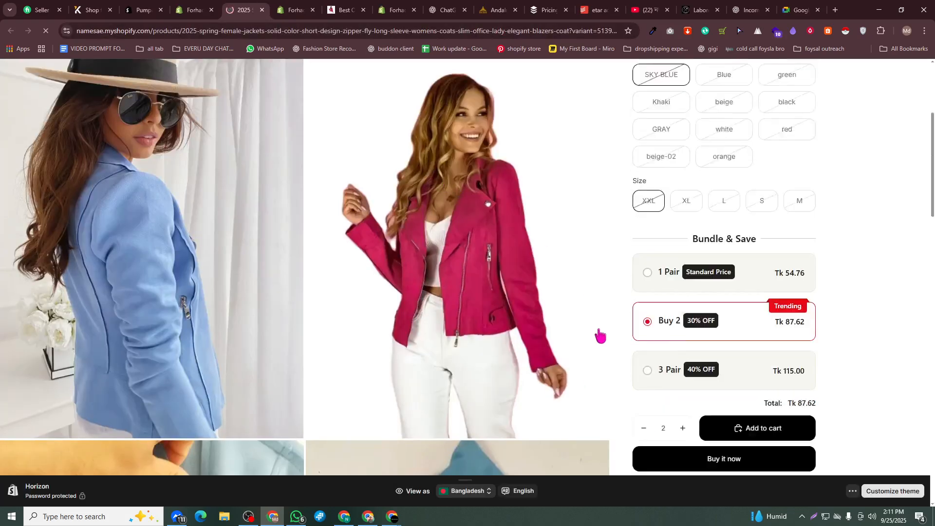
{"action": "scroll", "coordinate": [762, 273], "scroll_direction": "up", "scroll_amount": 4}
{"action": "scroll", "coordinate": [789, 312], "scroll_direction": "down", "scroll_amount": 3}
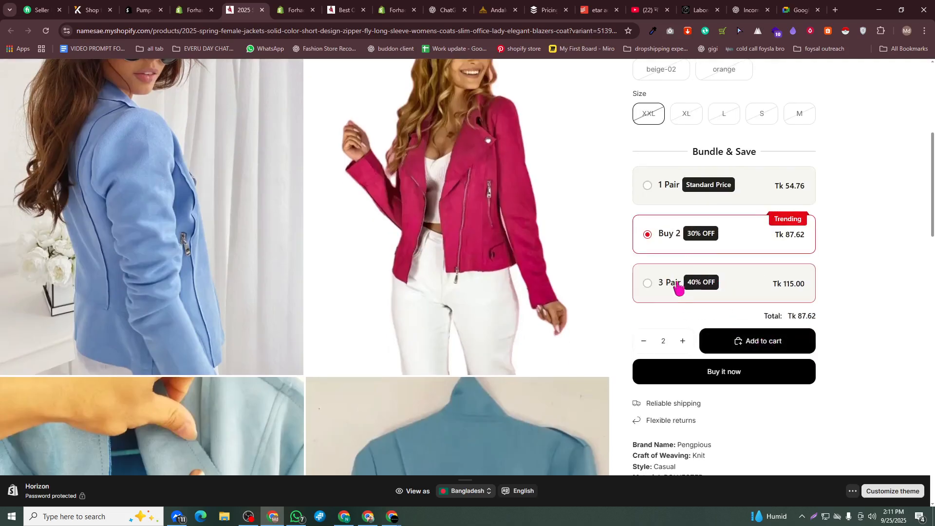
Step: Select the 3 Pair option at 40% off, try to buy it, and look over the Best Selling products on the store's home page
{"action": "left_click", "coordinate": [734, 300]}
{"action": "left_click", "coordinate": [771, 348]}
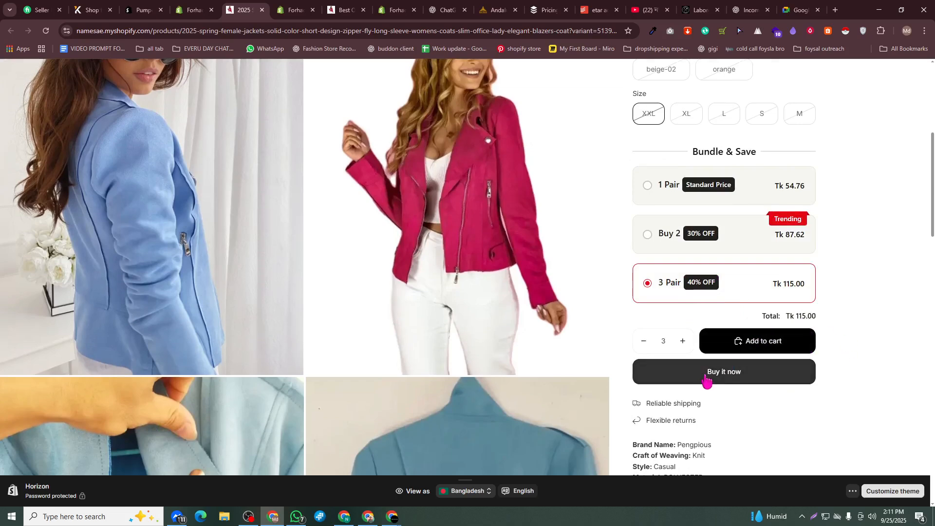
{"action": "left_click", "coordinate": [705, 378]}
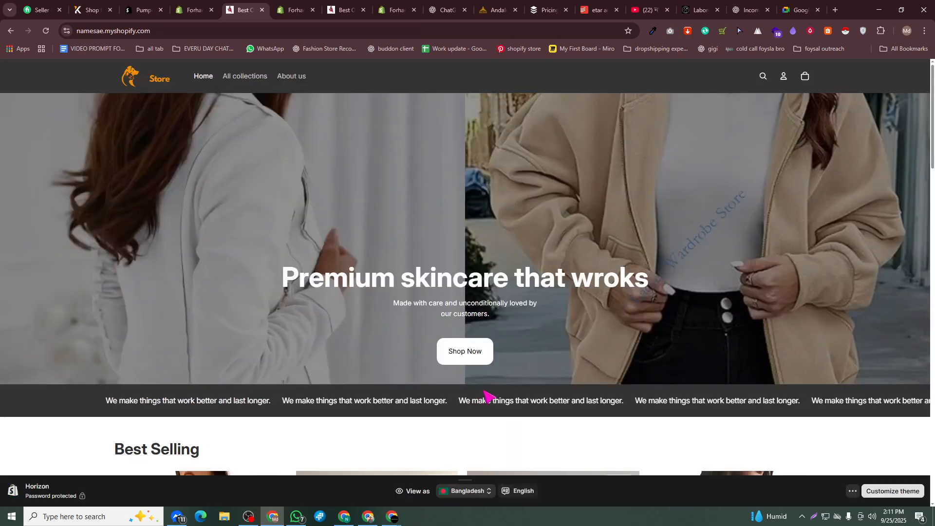
{"action": "scroll", "coordinate": [448, 360], "scroll_direction": "down", "scroll_amount": 5}
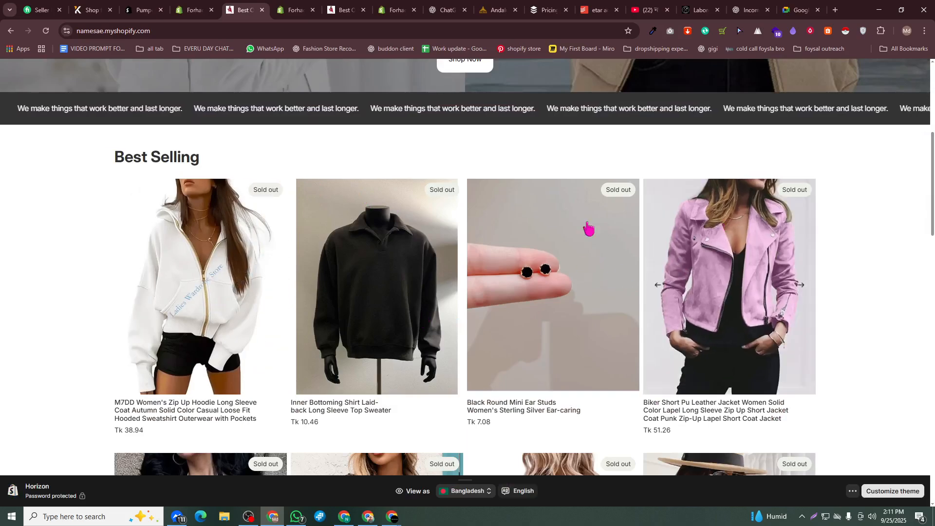
{"action": "scroll", "coordinate": [609, 250], "scroll_direction": "up", "scroll_amount": 5}
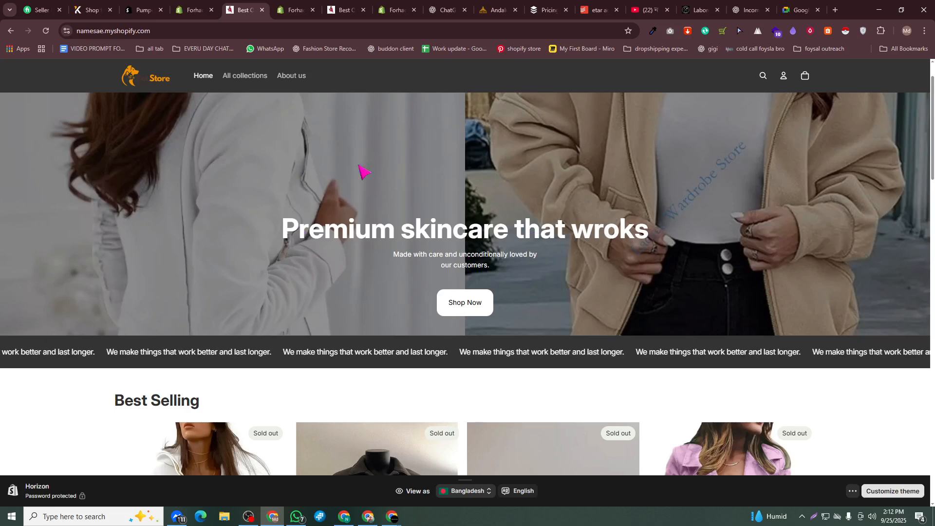
Step: Return to the Pumper Bundles dashboard, start a new offer of the Bundle type, and examine its discount and display settings
{"action": "left_click", "coordinate": [192, 6]}
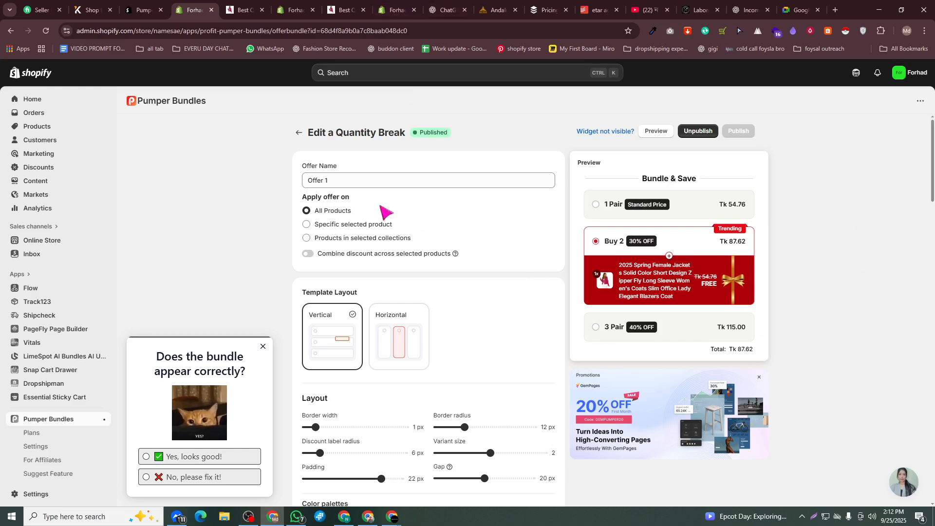
{"action": "left_click", "coordinate": [299, 134]}
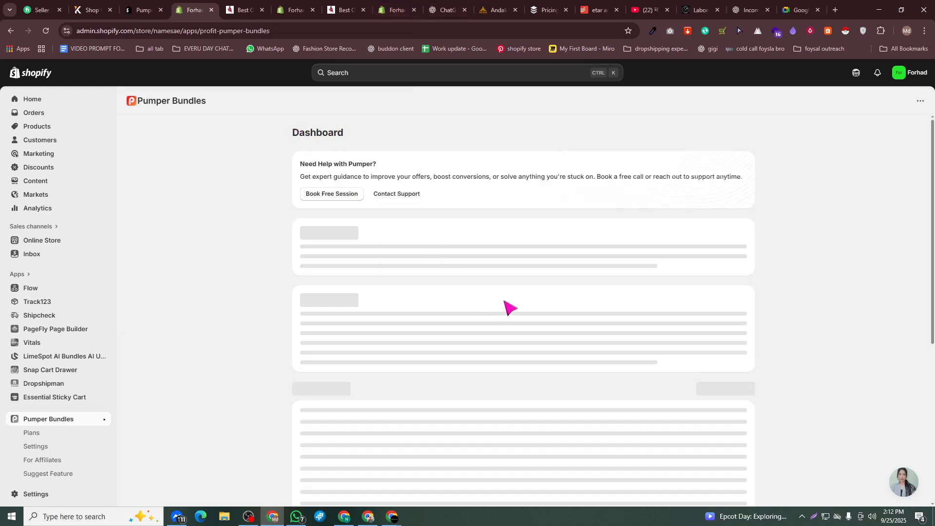
{"action": "scroll", "coordinate": [574, 298], "scroll_direction": "down", "scroll_amount": 4}
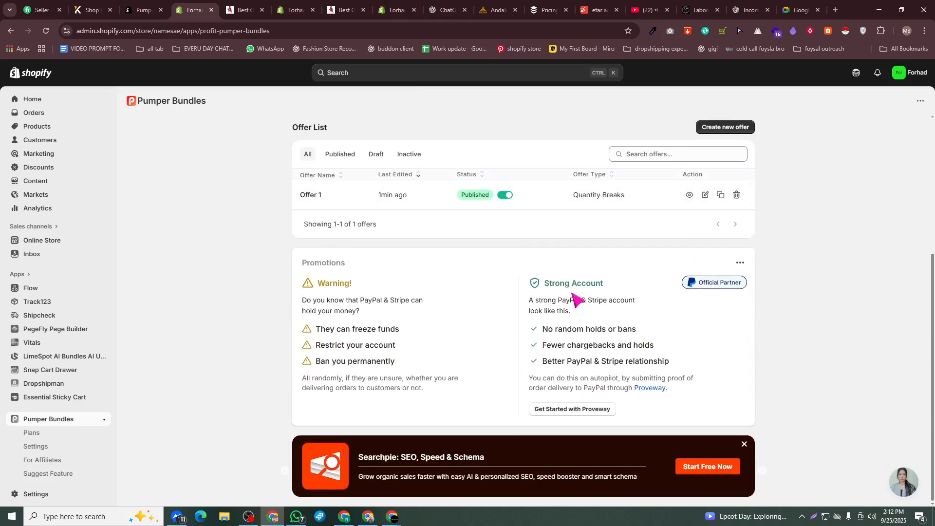
{"action": "left_click", "coordinate": [723, 128]}
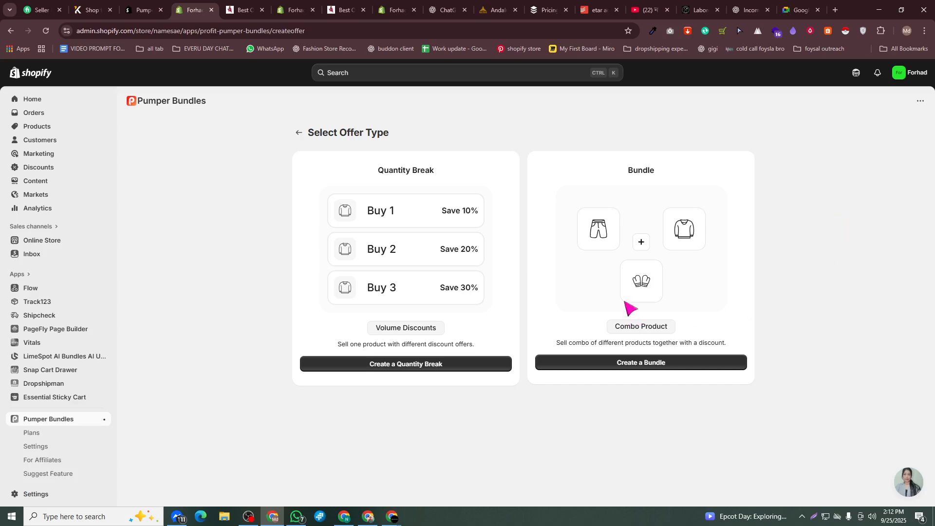
{"action": "left_click", "coordinate": [642, 362]}
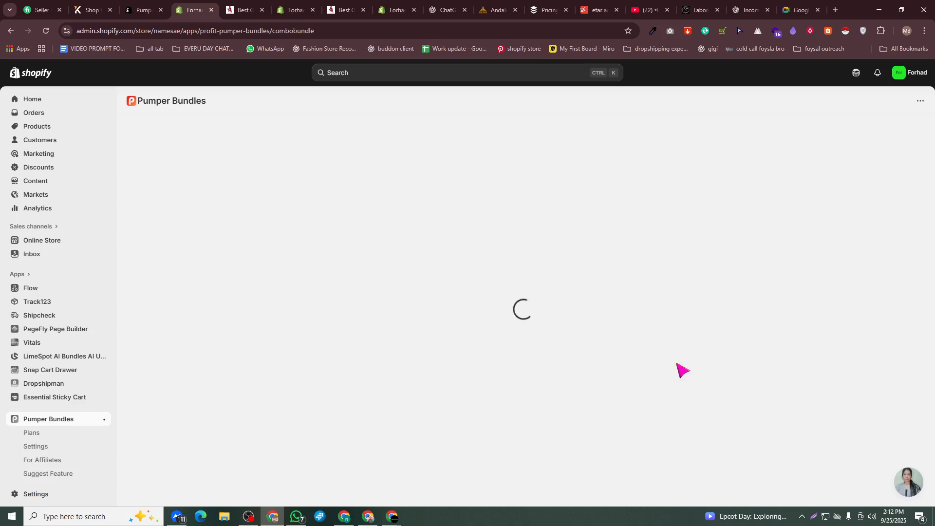
{"action": "scroll", "coordinate": [505, 331], "scroll_direction": "down", "scroll_amount": 4}
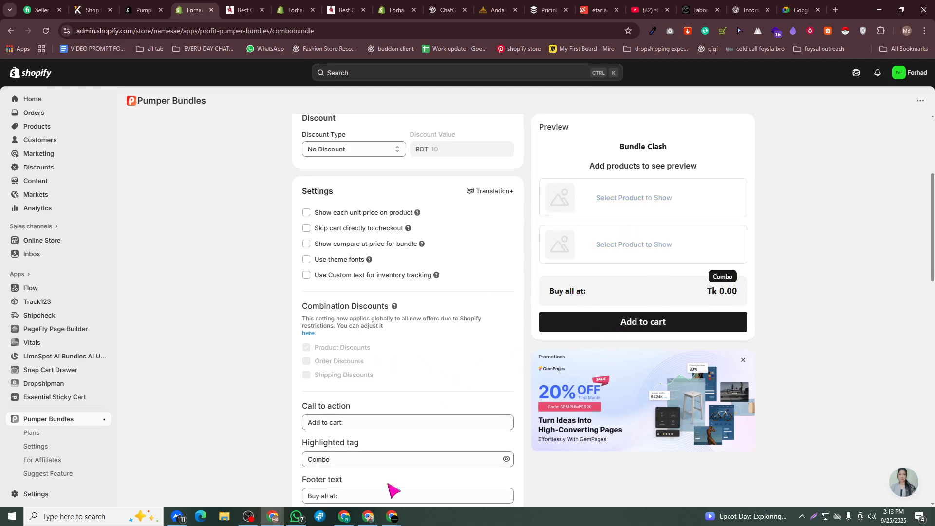
Step: Switch to the Habibe Sunglasses theme editor, view the live theme's storefront, and examine the buy-one-get-one banner and products on the home page
{"action": "left_click", "coordinate": [369, 519]}
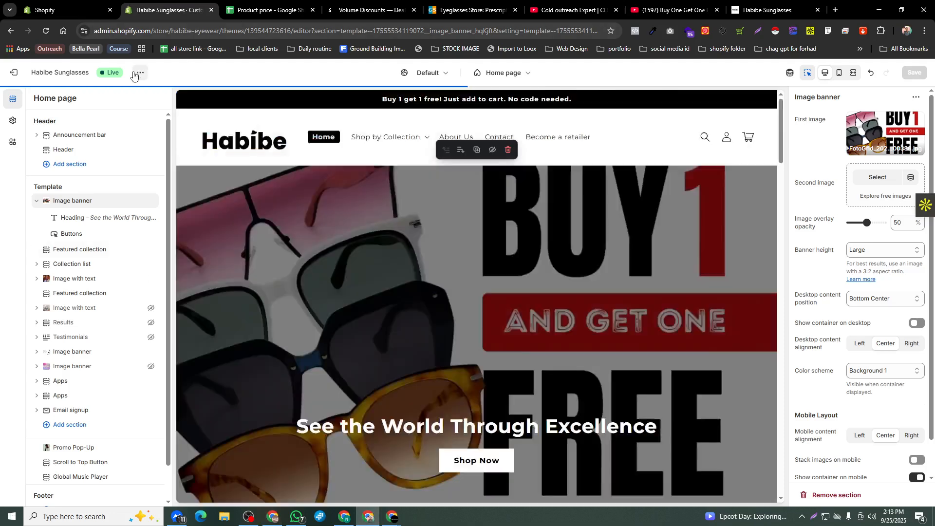
{"action": "left_click", "coordinate": [135, 76]}
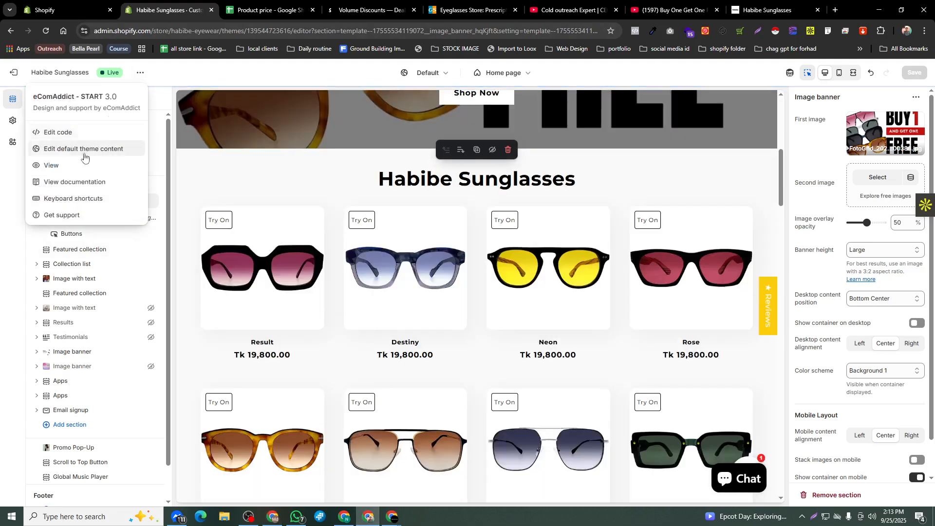
{"action": "left_click", "coordinate": [61, 170]}
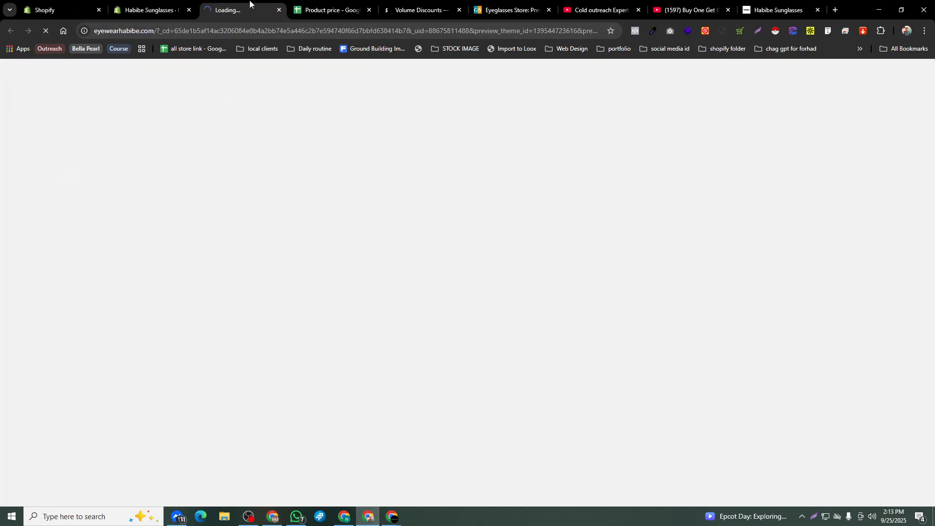
{"action": "scroll", "coordinate": [302, 239], "scroll_direction": "down", "scroll_amount": 9}
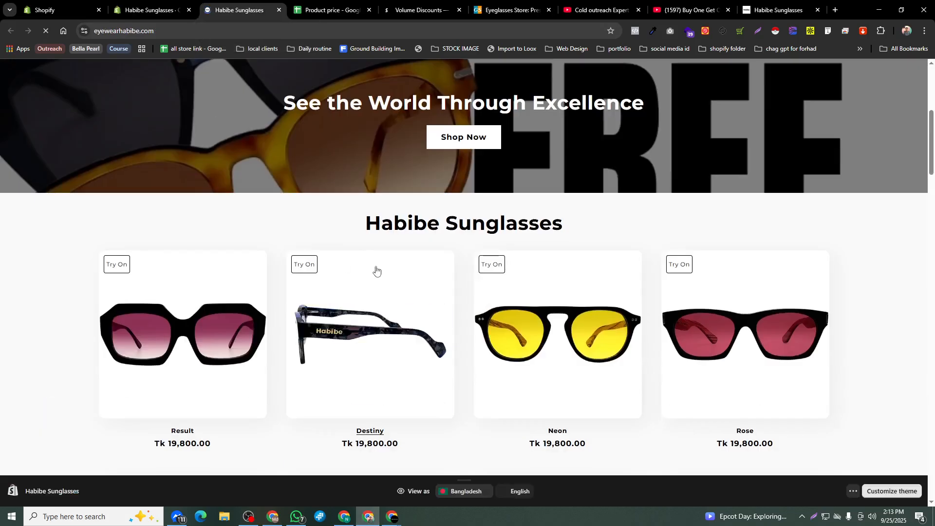
{"action": "scroll", "coordinate": [608, 292], "scroll_direction": "up", "scroll_amount": 10}
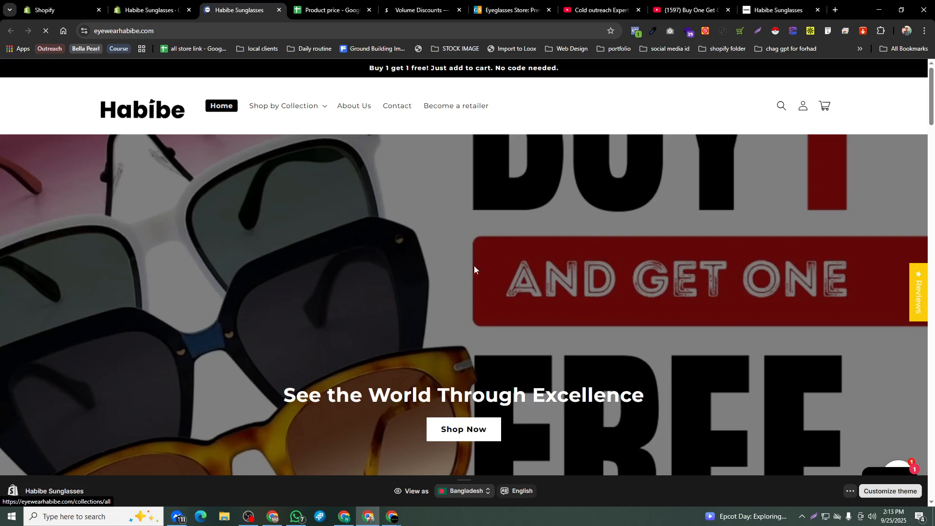
{"action": "scroll", "coordinate": [467, 249], "scroll_direction": "down", "scroll_amount": 3}
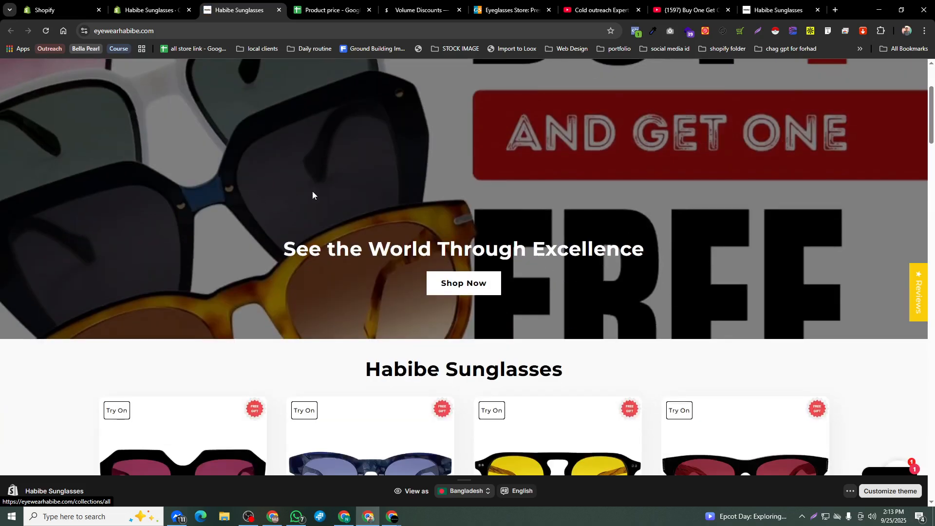
{"action": "scroll", "coordinate": [312, 195], "scroll_direction": "down", "scroll_amount": 5}
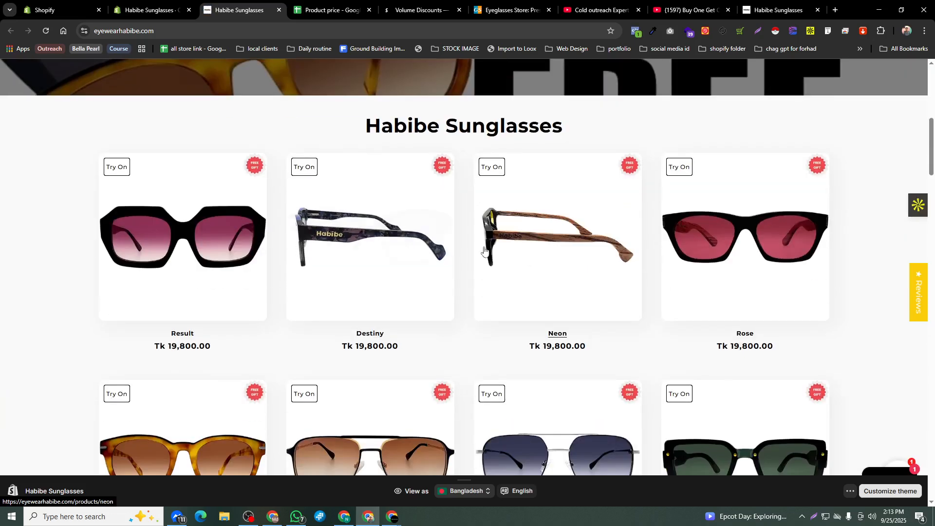
Step: Add the Destiny sunglasses to the cart and choose the Control sunglasses as the free gift
{"action": "left_click", "coordinate": [419, 238]}
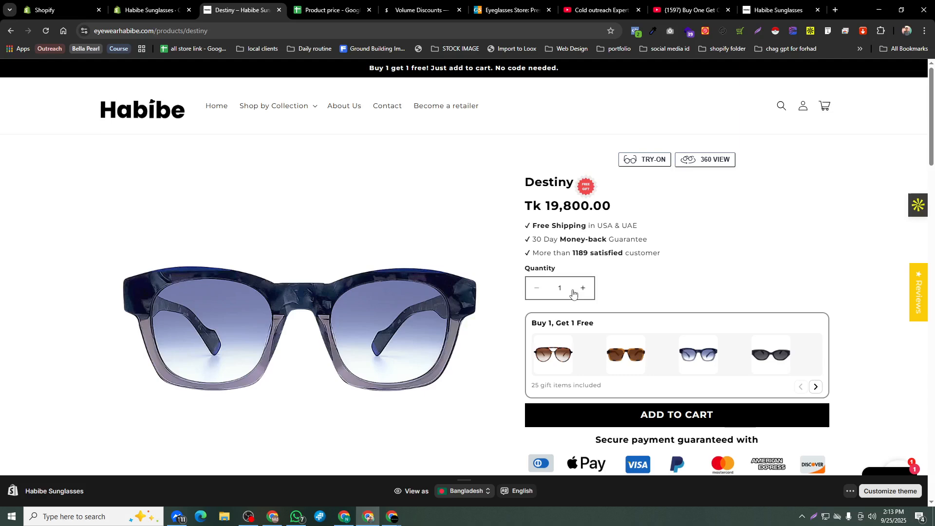
{"action": "left_click", "coordinate": [671, 427]}
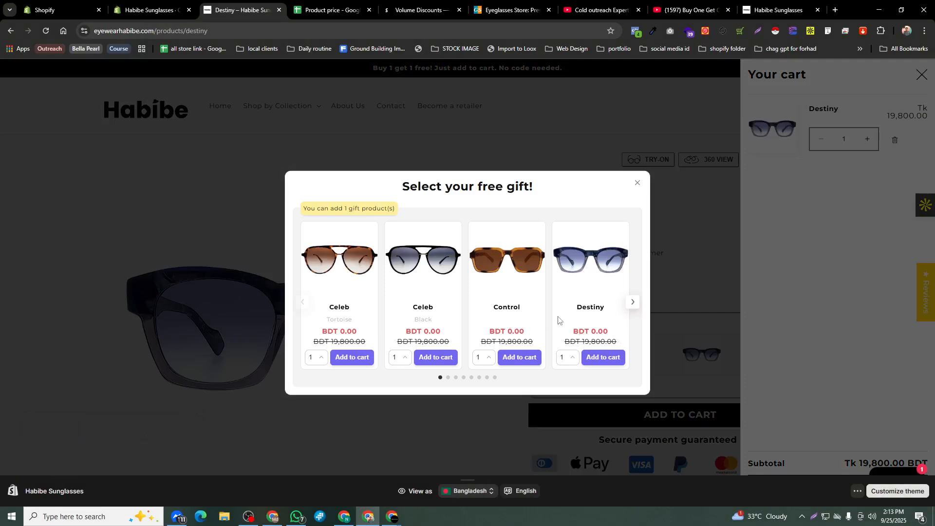
{"action": "left_click", "coordinate": [524, 359]}
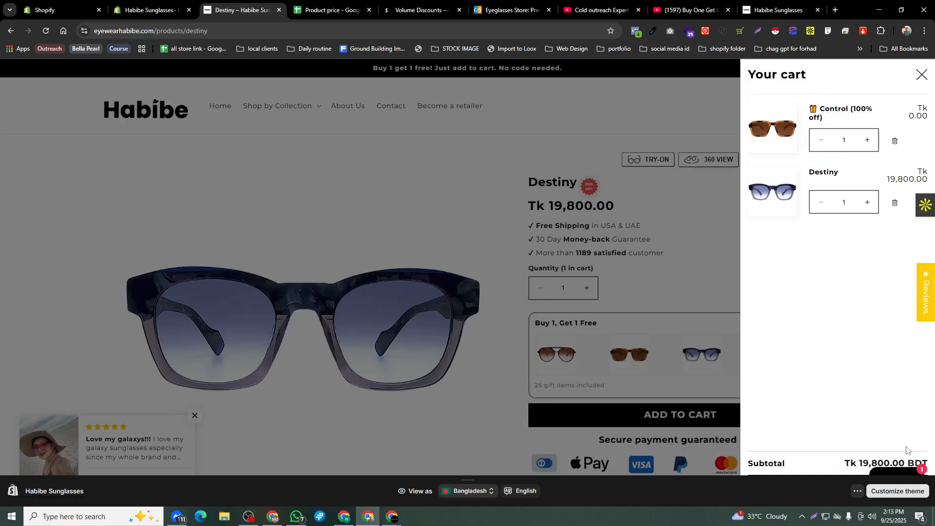
Step: Exit the theme preview, reopen the cart, and proceed to checkout with the Destiny sunglasses and the free Control gift
{"action": "left_click", "coordinate": [857, 491]}
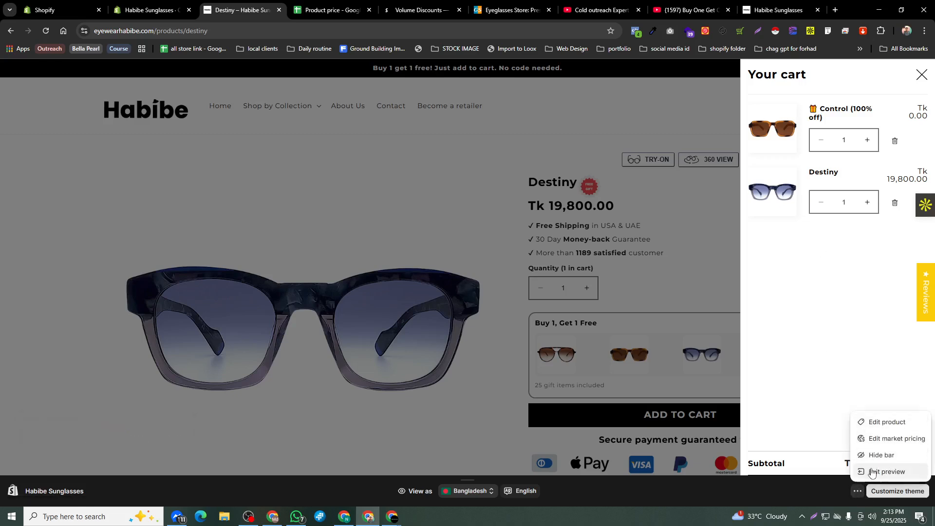
{"action": "left_click", "coordinate": [871, 472]}
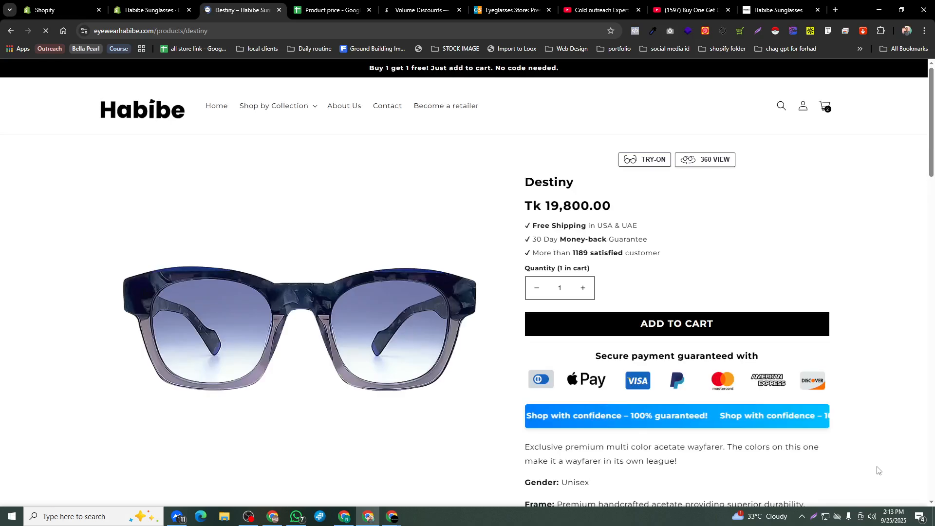
{"action": "left_click", "coordinate": [827, 104]}
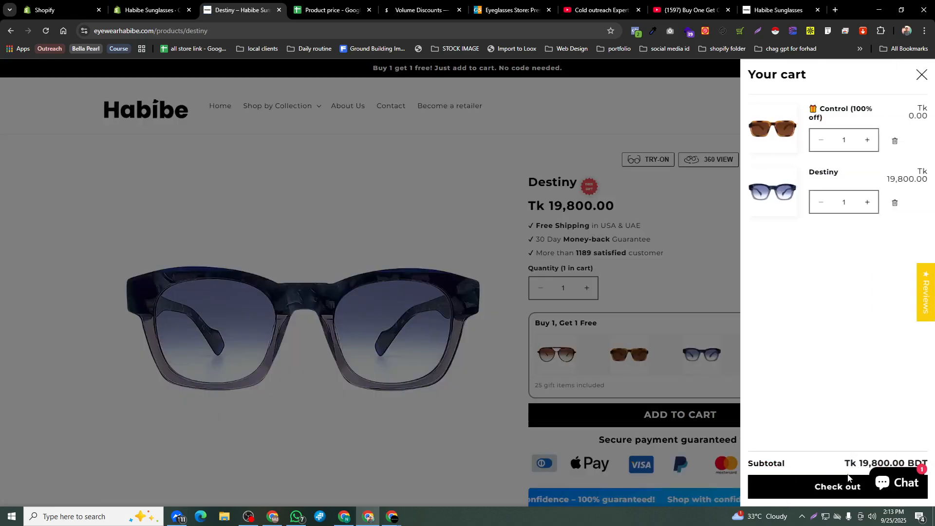
{"action": "left_click", "coordinate": [834, 485]}
{"action": "left_click", "coordinate": [834, 488]}
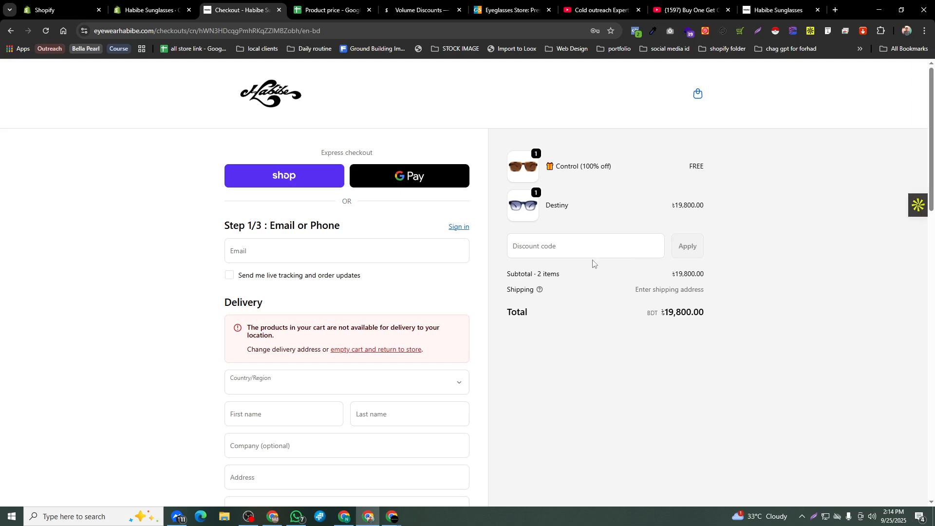
Step: Open creativewebboost.com in a new tab, look through its home page, and open the Portfolio page
{"action": "left_click", "coordinate": [835, 9]}
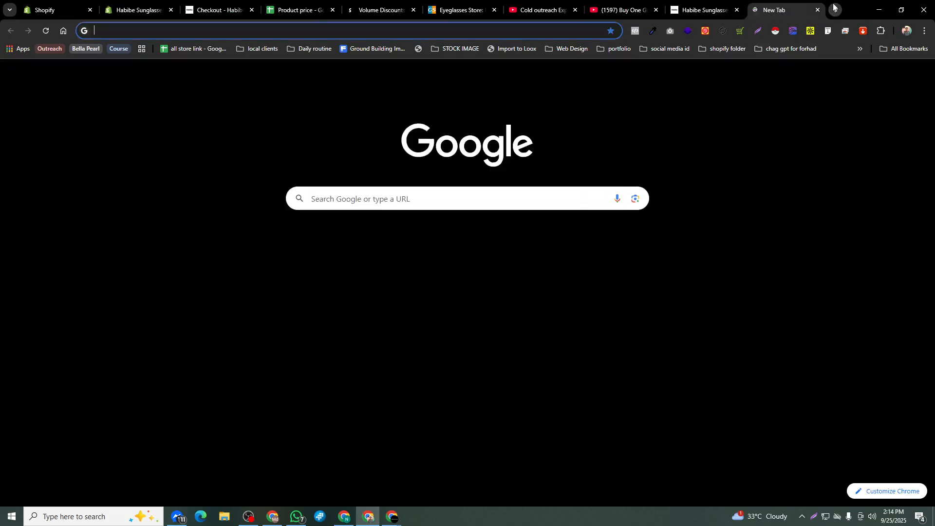
{"action": "type", "text": "cre"}
{"action": "key", "text": "Return"}
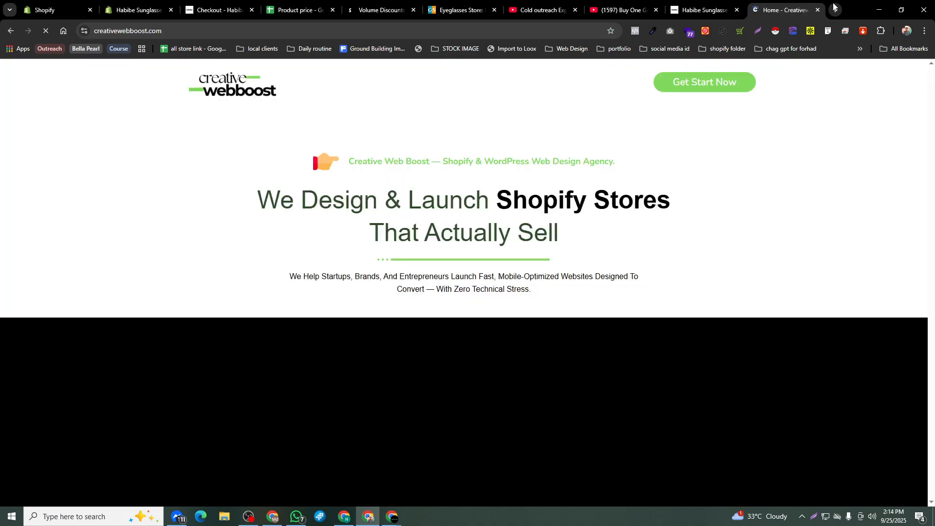
{"action": "scroll", "coordinate": [635, 250], "scroll_direction": "down", "scroll_amount": 2}
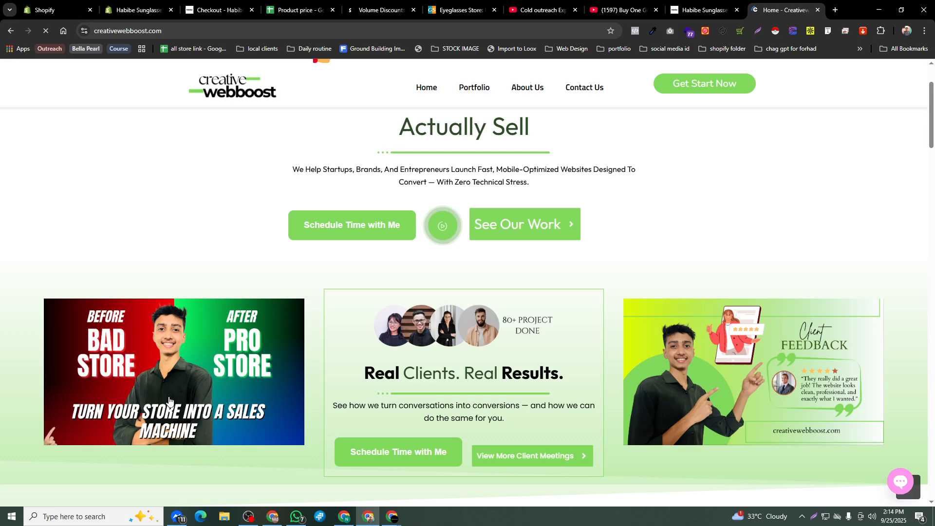
{"action": "scroll", "coordinate": [170, 400], "scroll_direction": "down", "scroll_amount": 5}
{"action": "scroll", "coordinate": [173, 399], "scroll_direction": "up", "scroll_amount": 4}
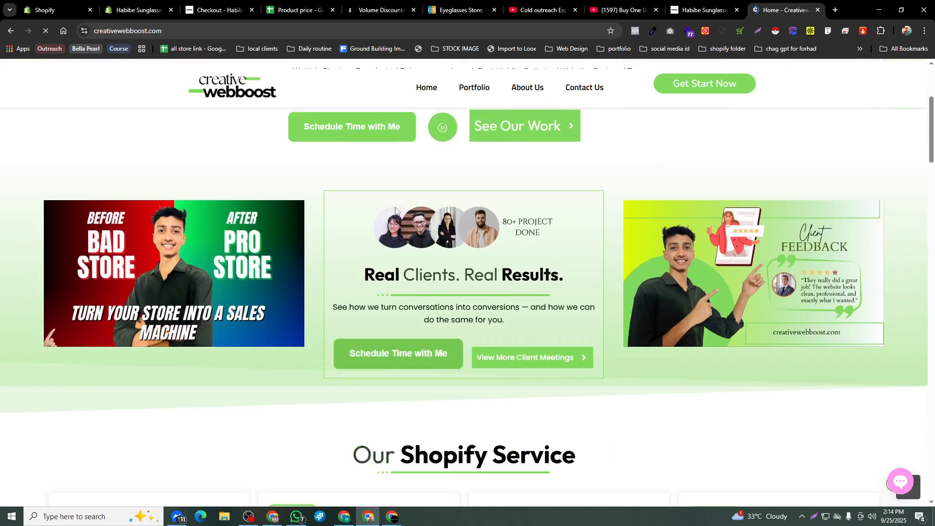
{"action": "left_click", "coordinate": [462, 88]}
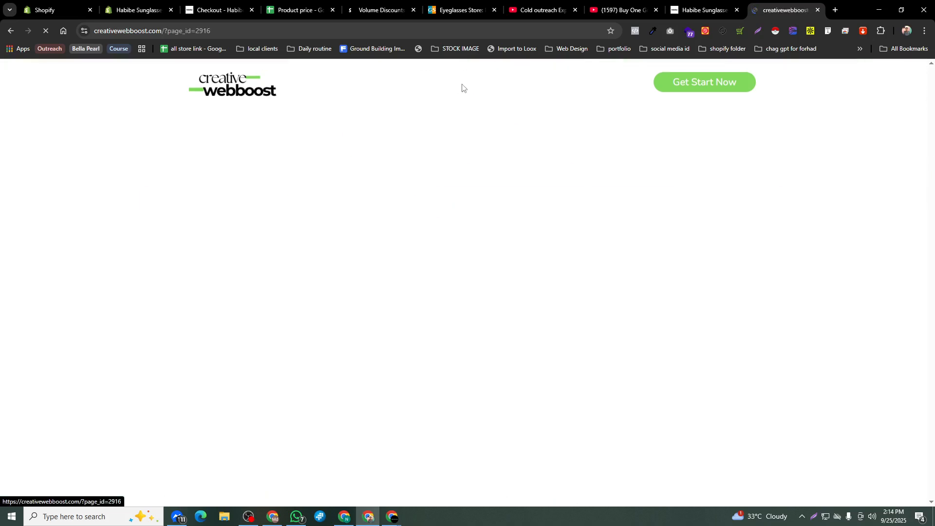